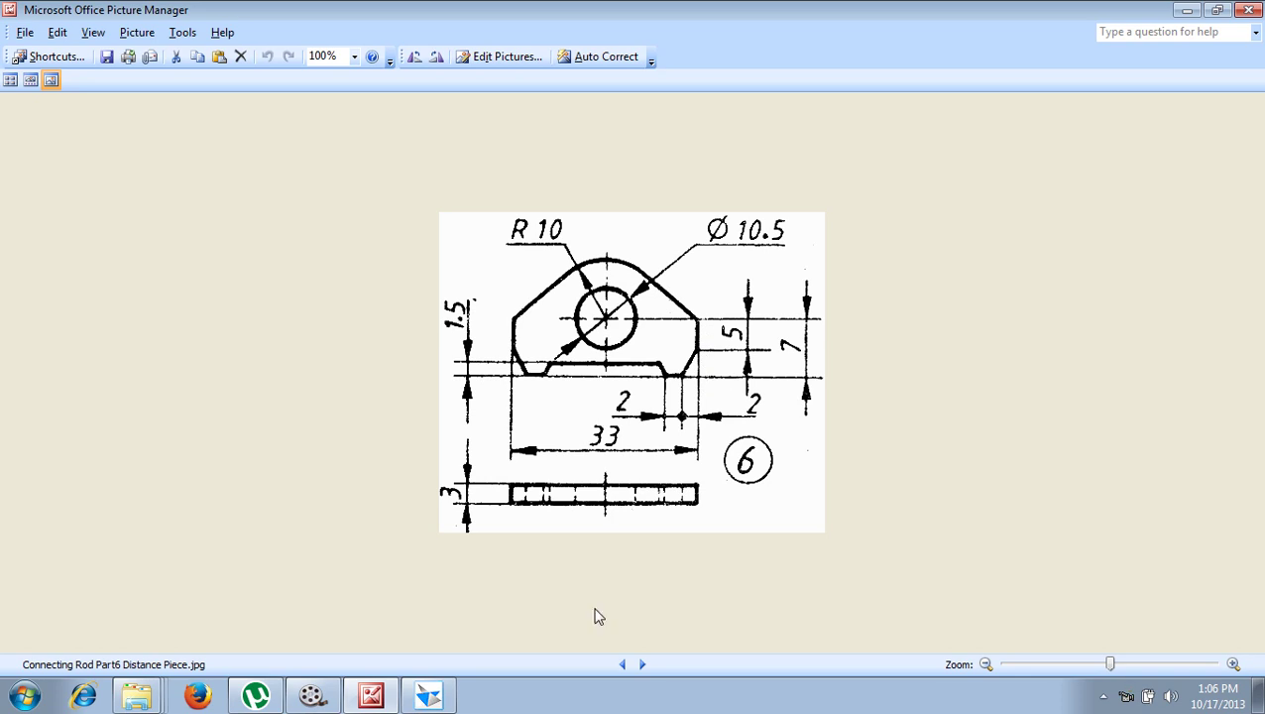
Create a new solid part and start a protrusion sketched on the Front plane
left_click(444, 694)
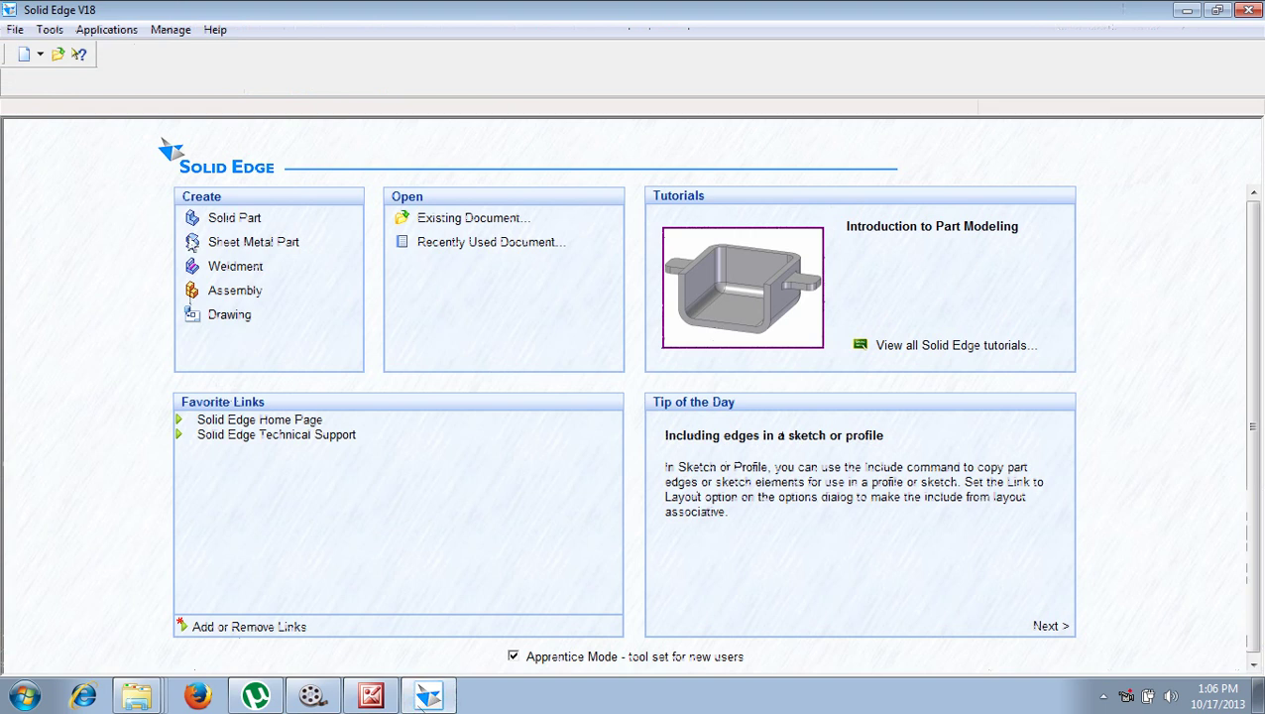
left_click(243, 223)
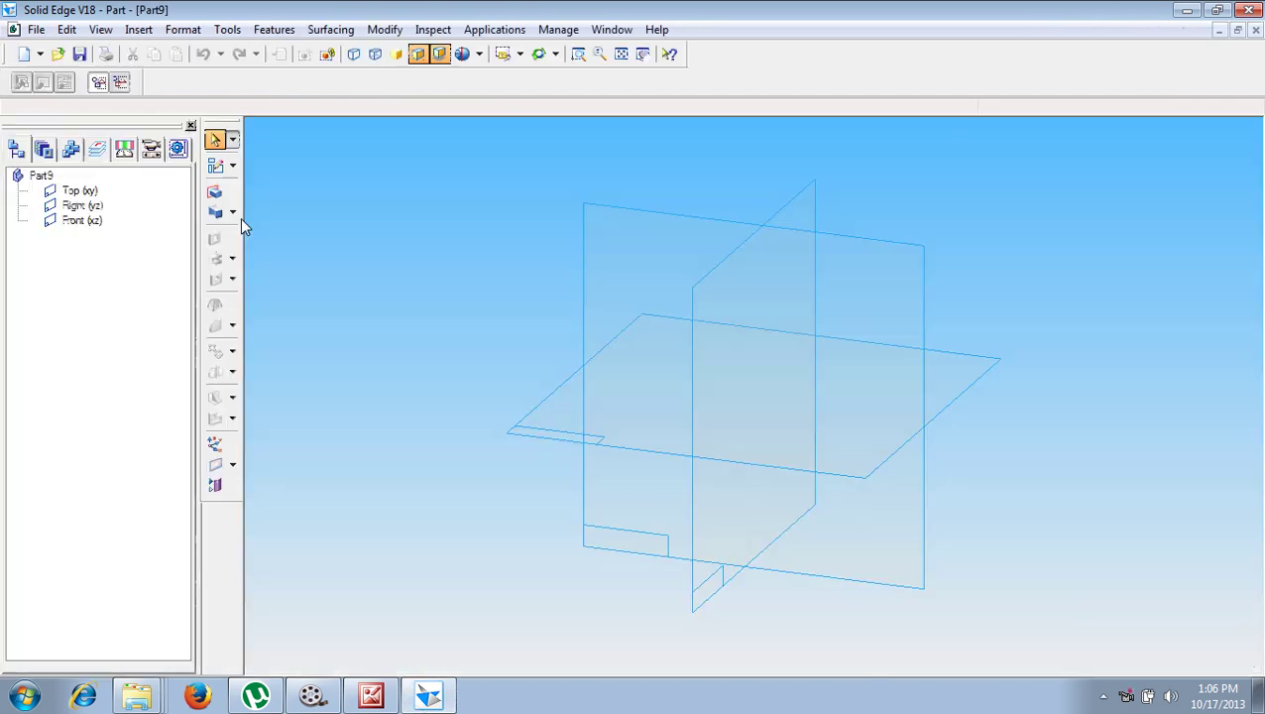
left_click(215, 193)
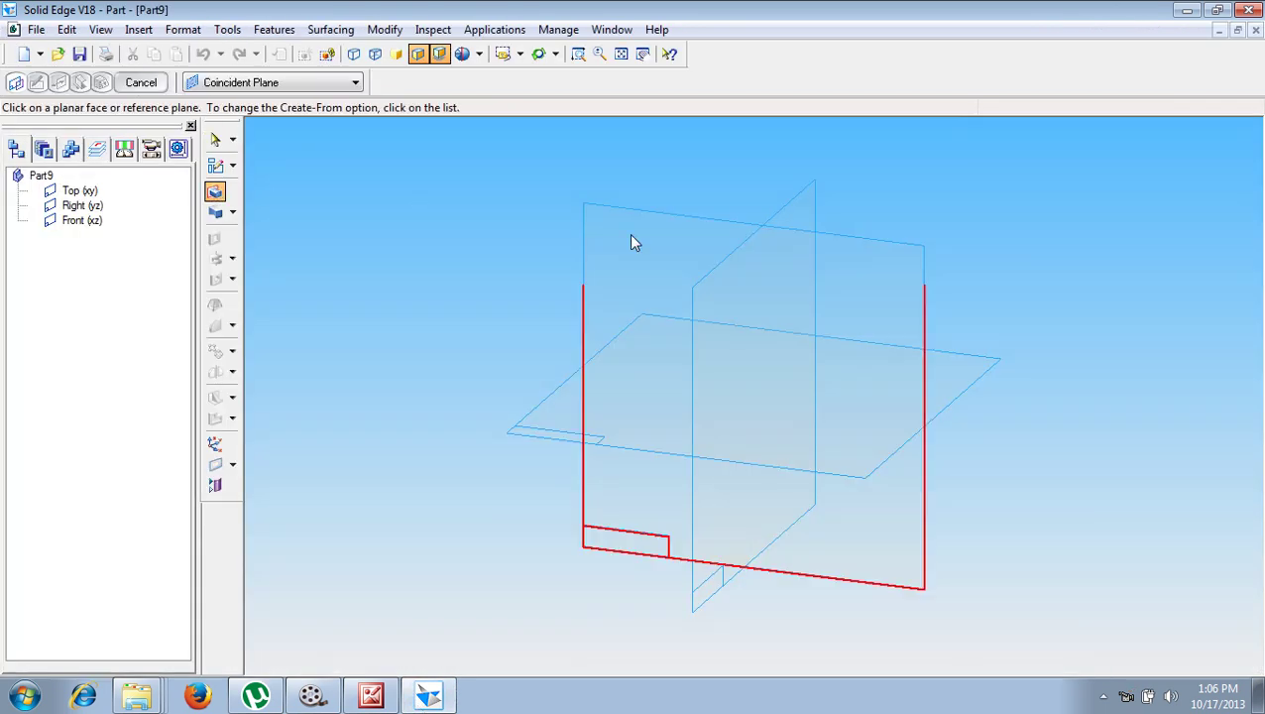
left_click(873, 245)
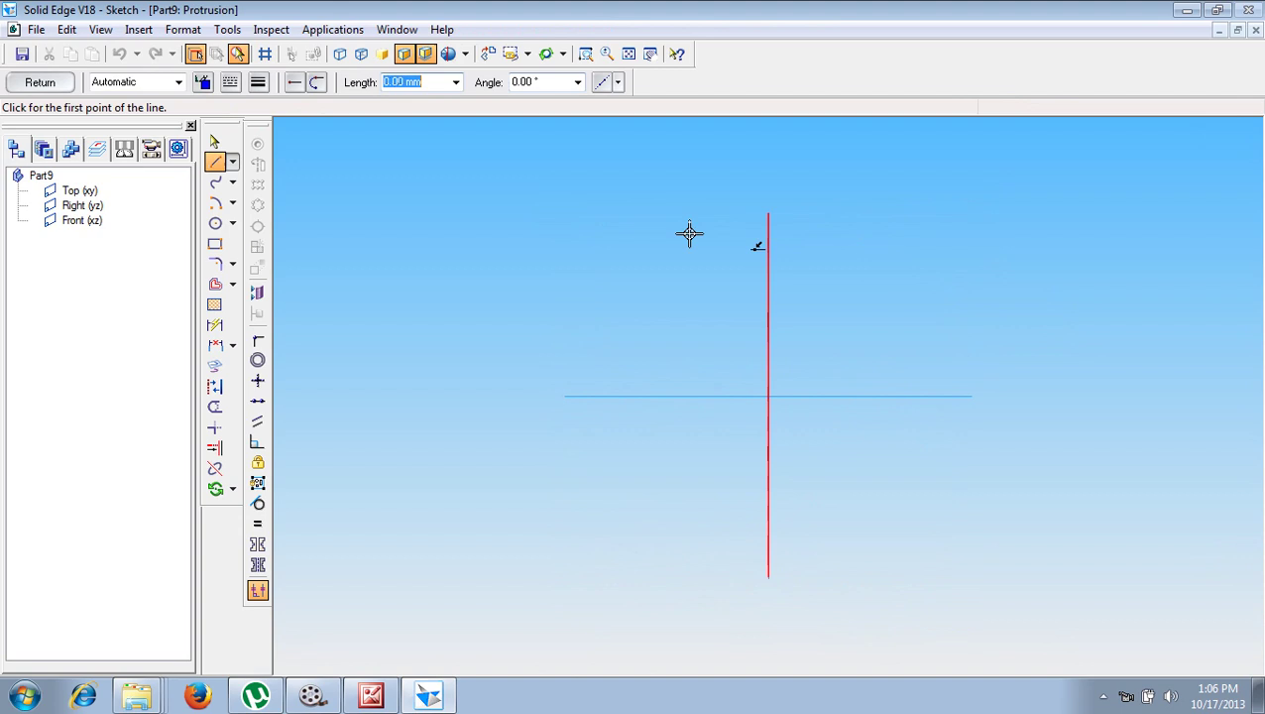
Draw a rectangle with its first corner on the horizontal axis
left_click(215, 244)
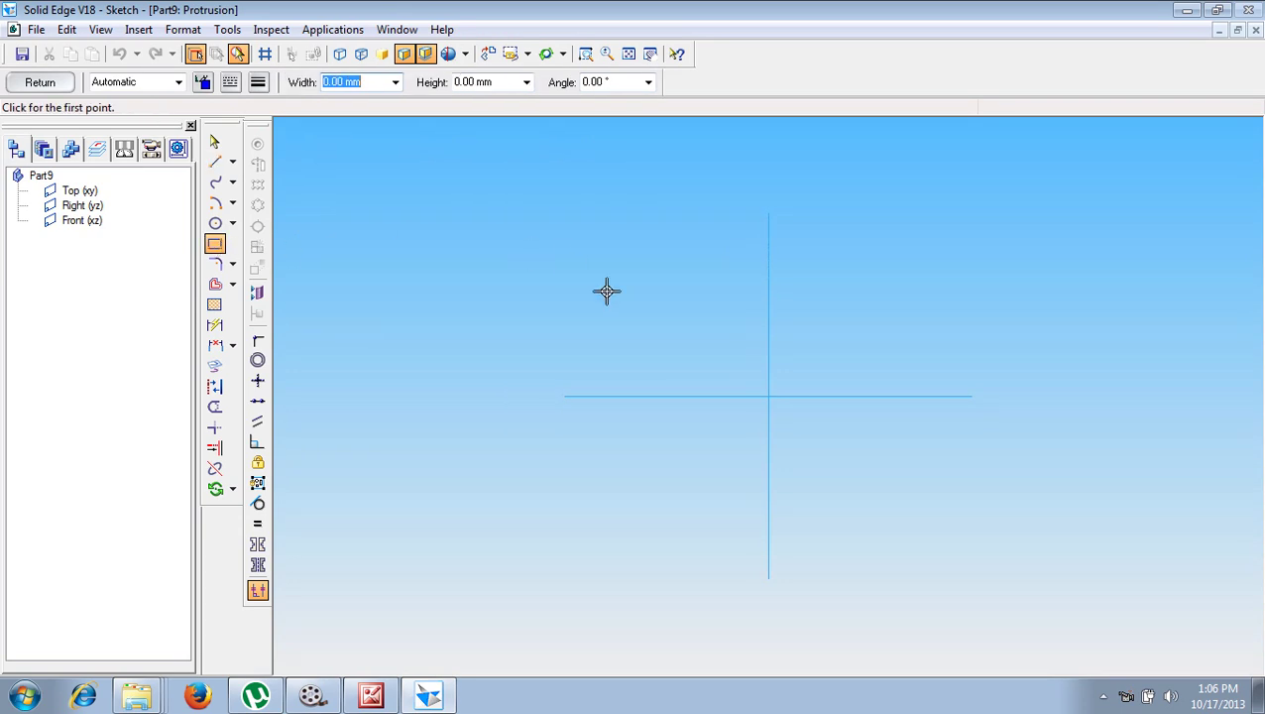
left_click(703, 395)
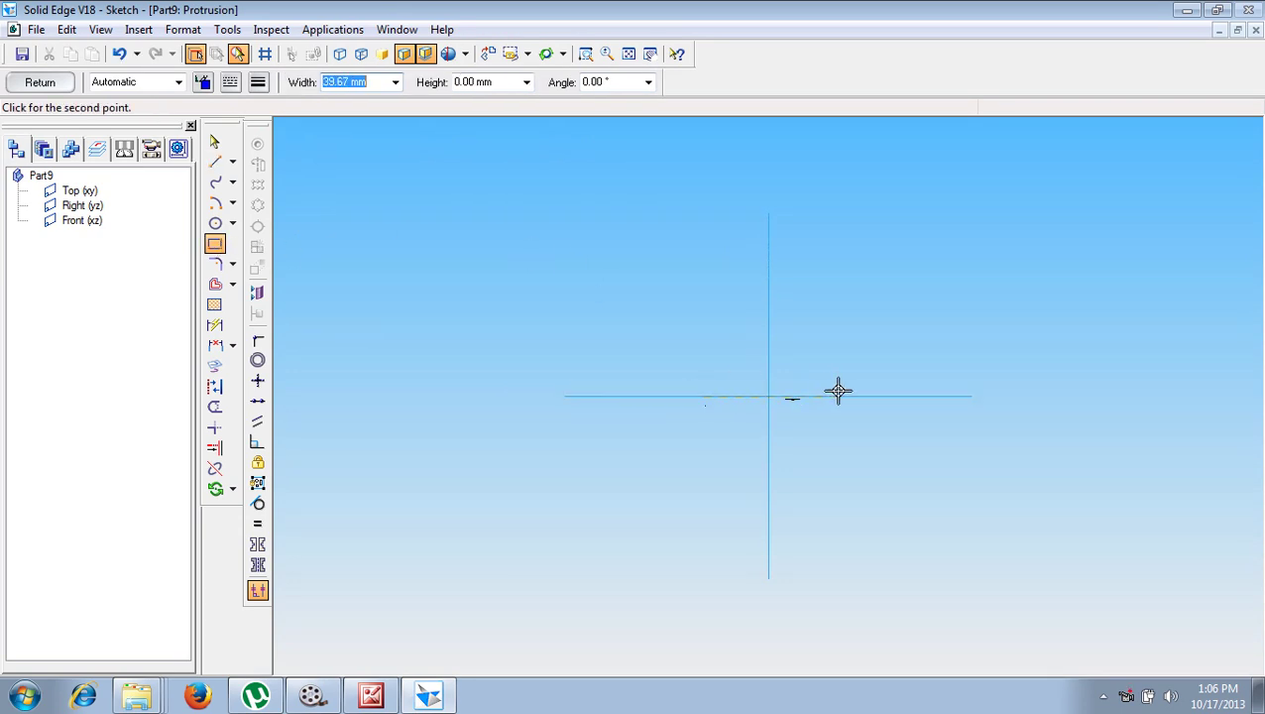
left_click(838, 394)
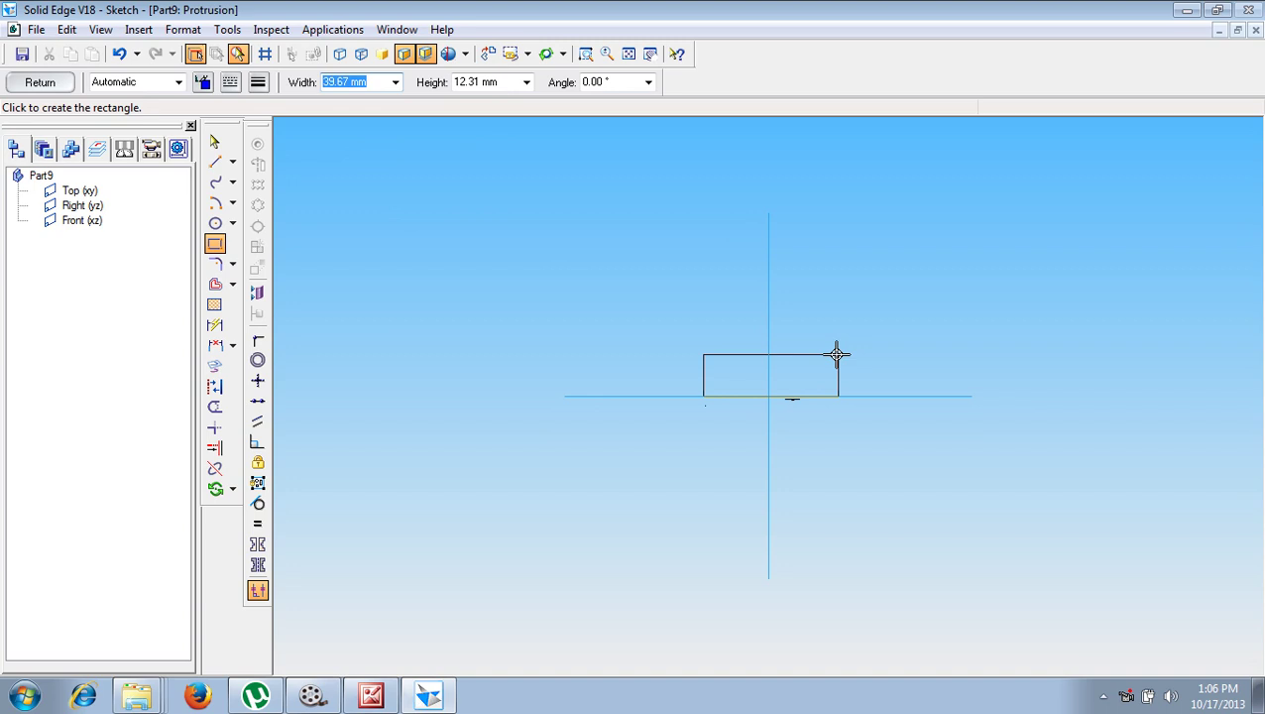
left_click(836, 355)
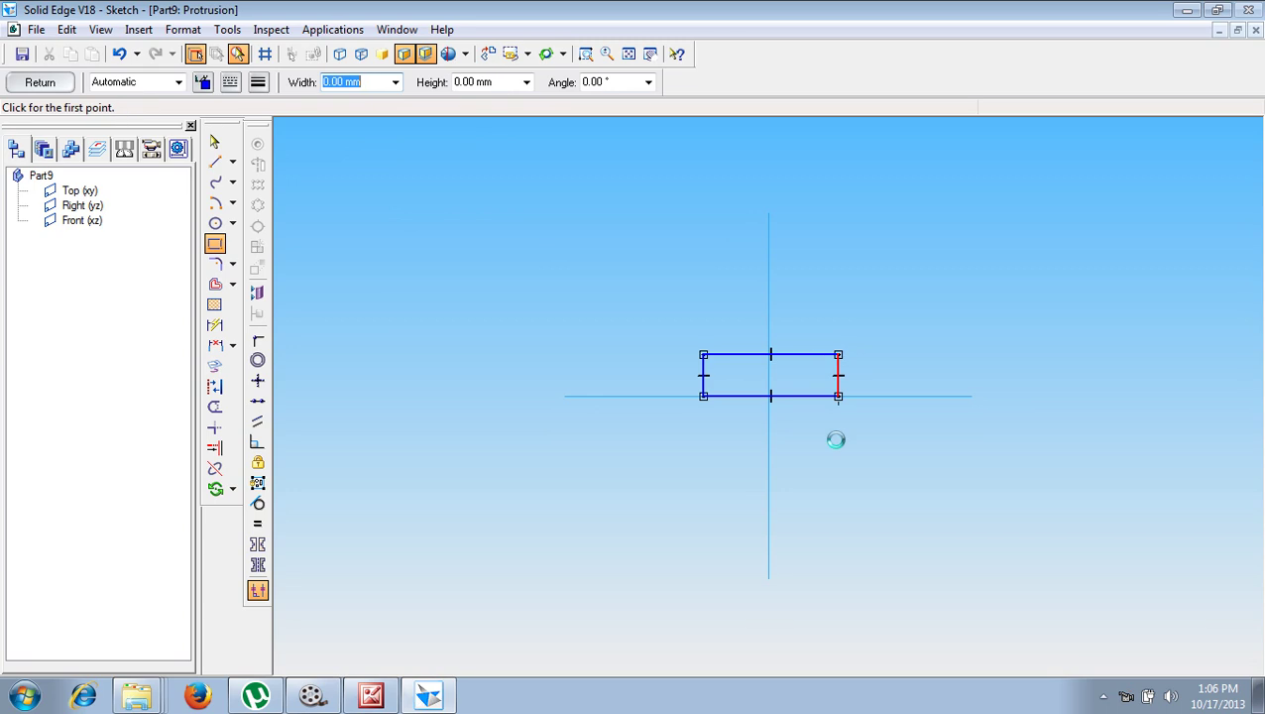
Make the rectangle's left and right sides symmetric about the vertical axis, zooming in on it
left_click(257, 545)
left_click(768, 530)
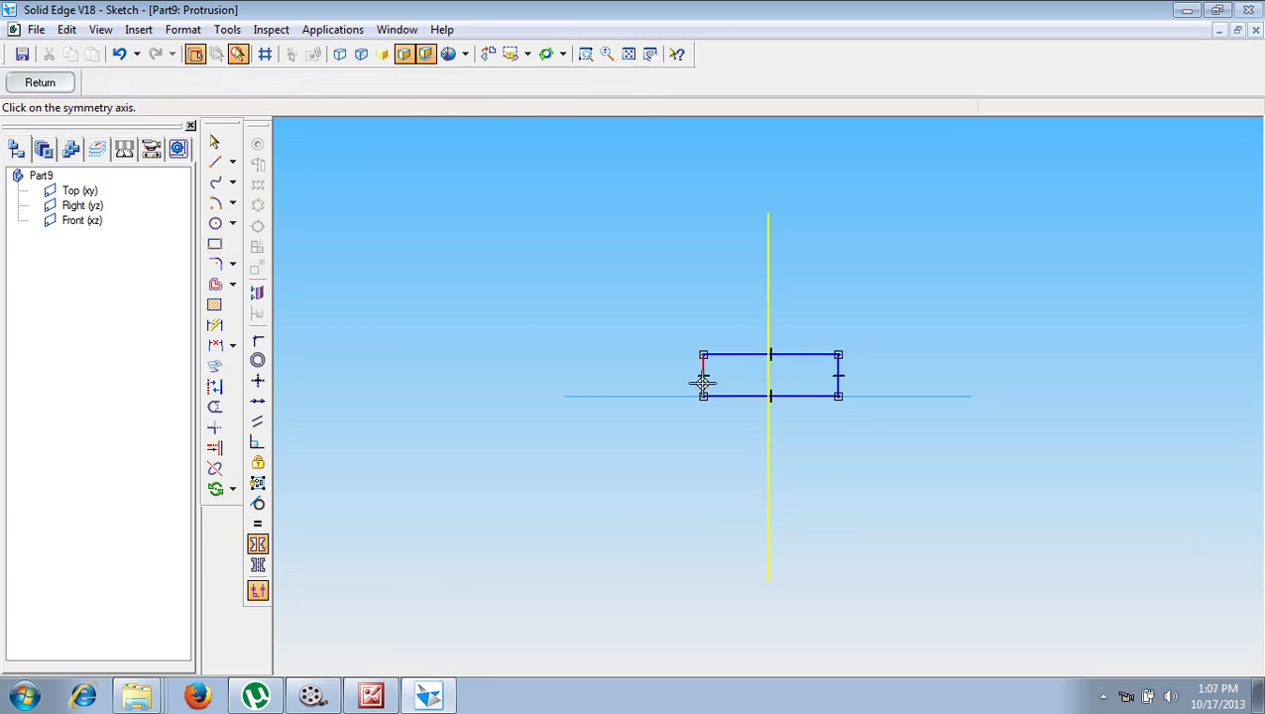
left_click(703, 381)
left_click(838, 377)
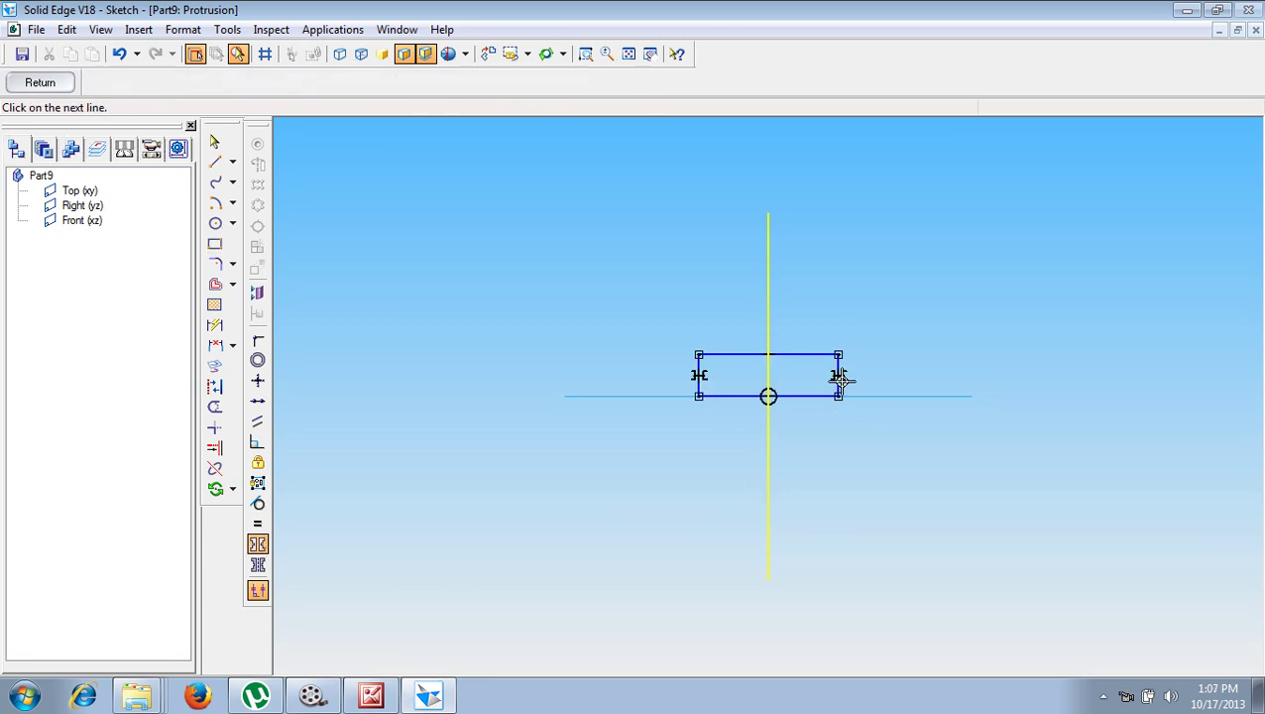
left_click(585, 55)
left_click_drag(662, 292, 917, 458)
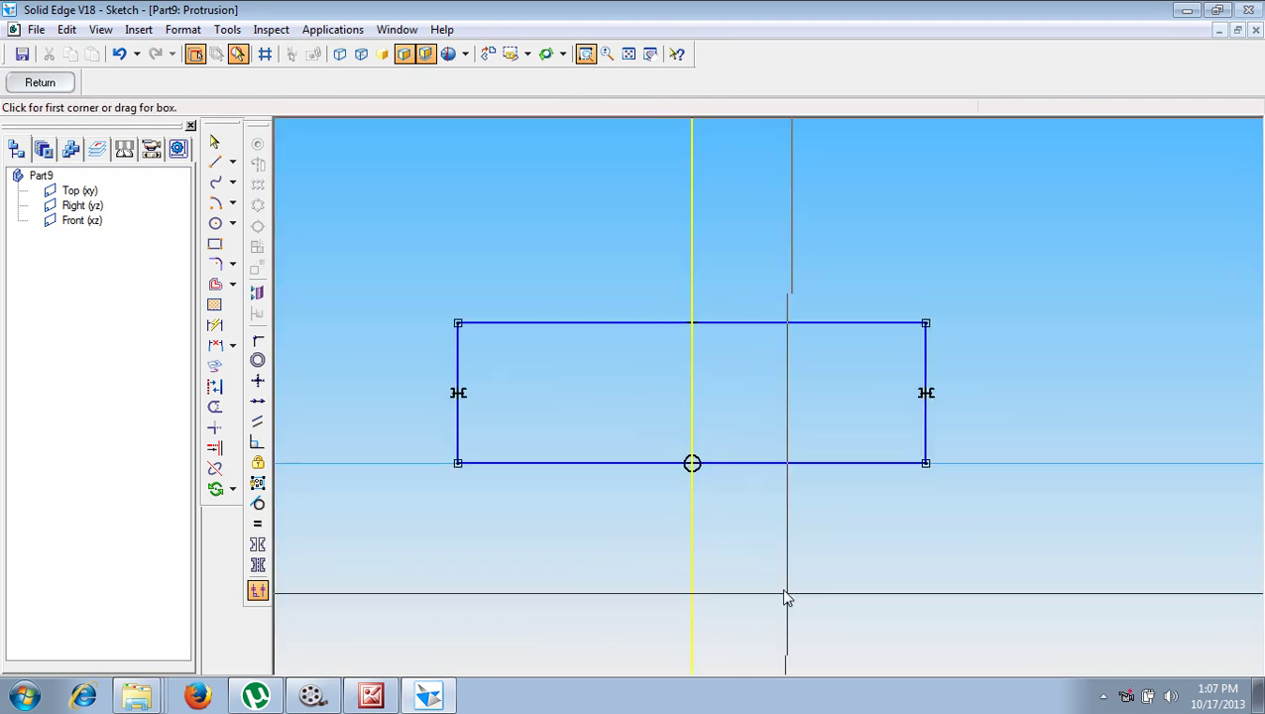
key("Escape")
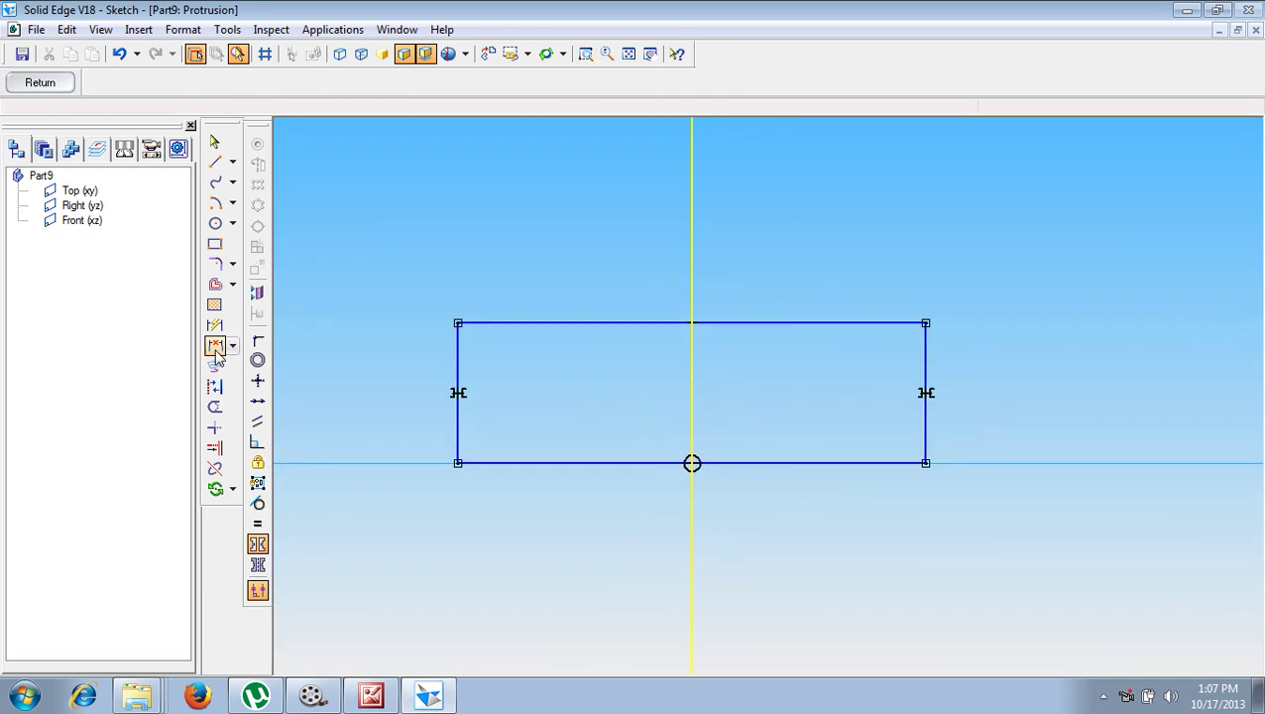
Dimension the rectangle 33 wide and 7 high
left_click(215, 347)
left_click(457, 409)
left_click(926, 416)
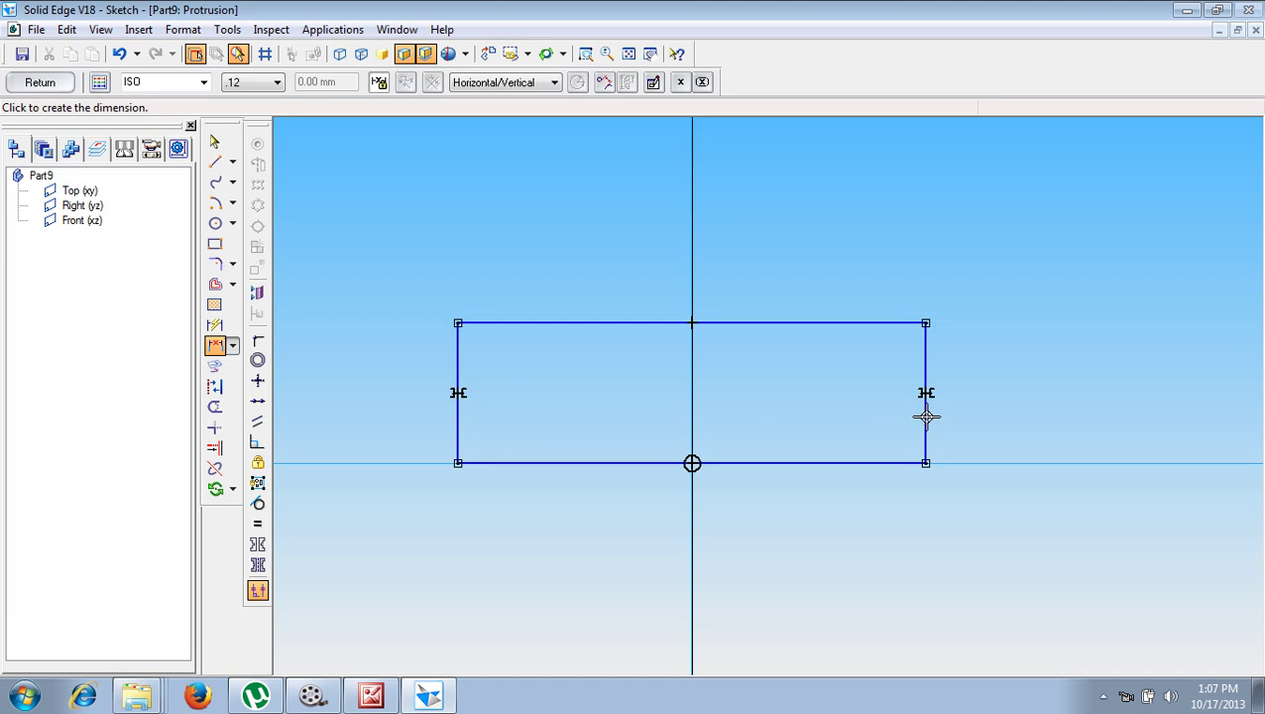
left_click(855, 549)
type("33")
key("Return")
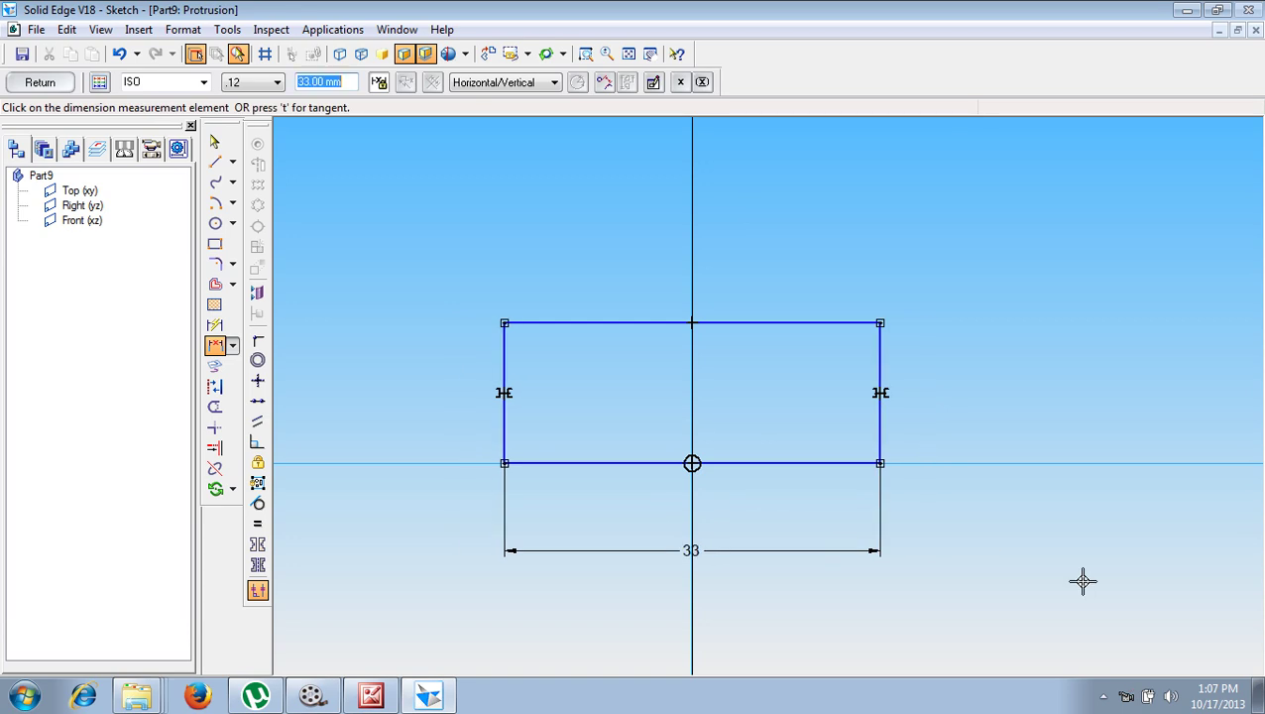
right_click(432, 525)
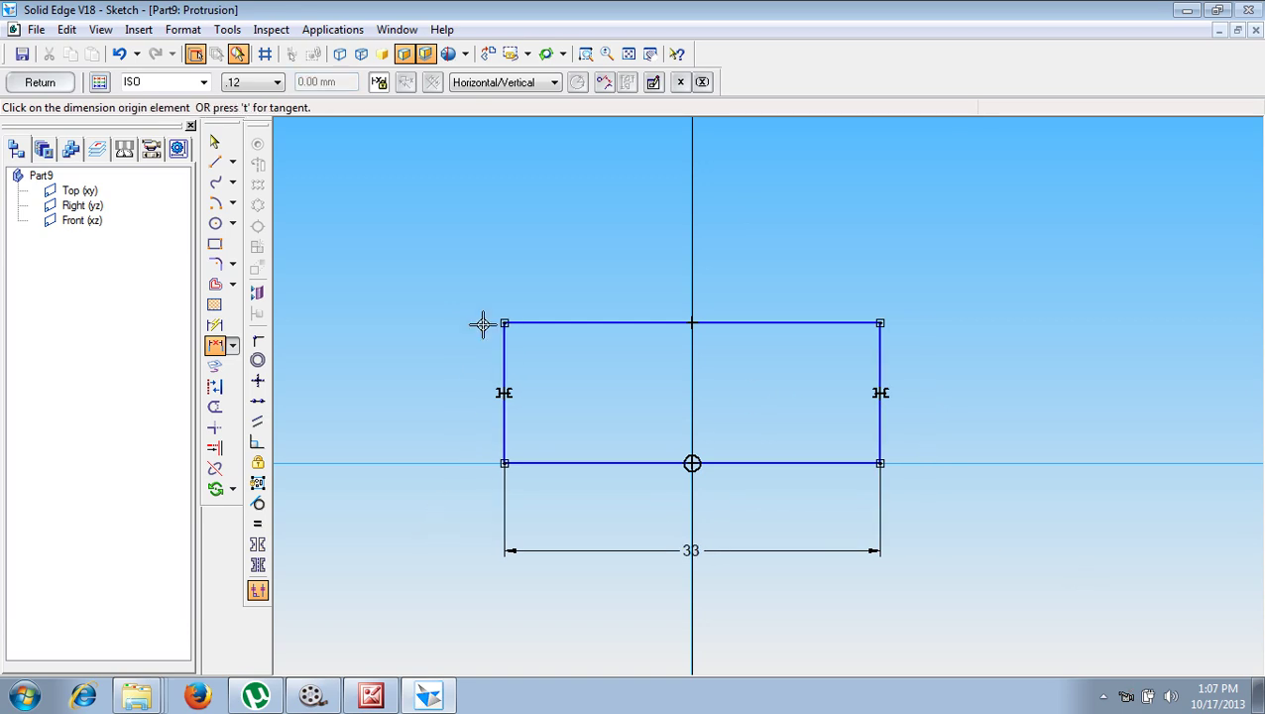
left_click(488, 323)
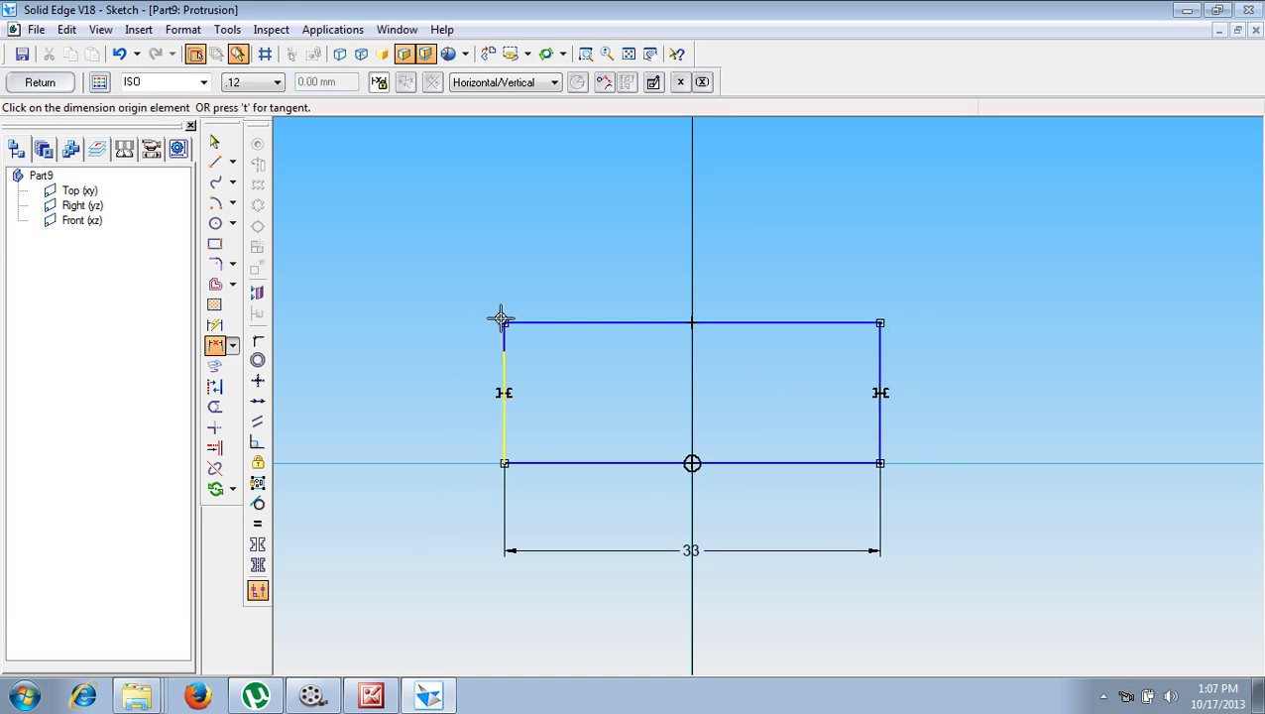
left_click(547, 462)
left_click(344, 417)
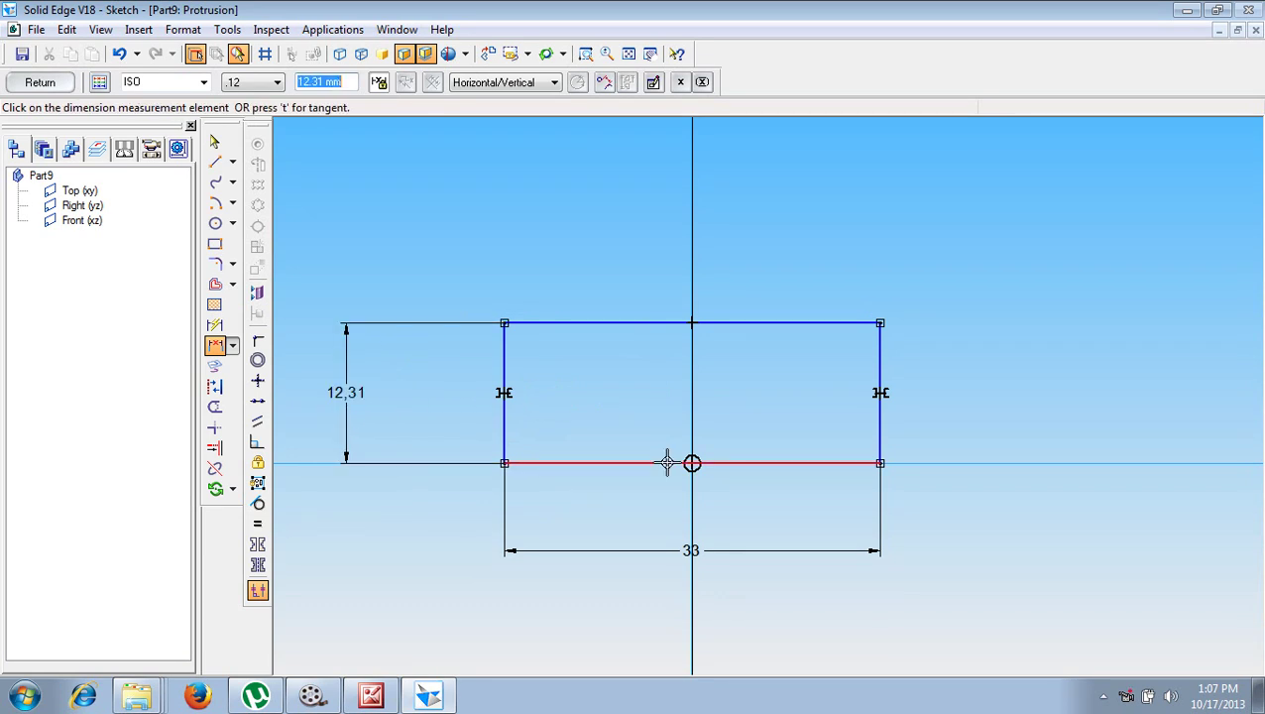
type("7")
key("Return")
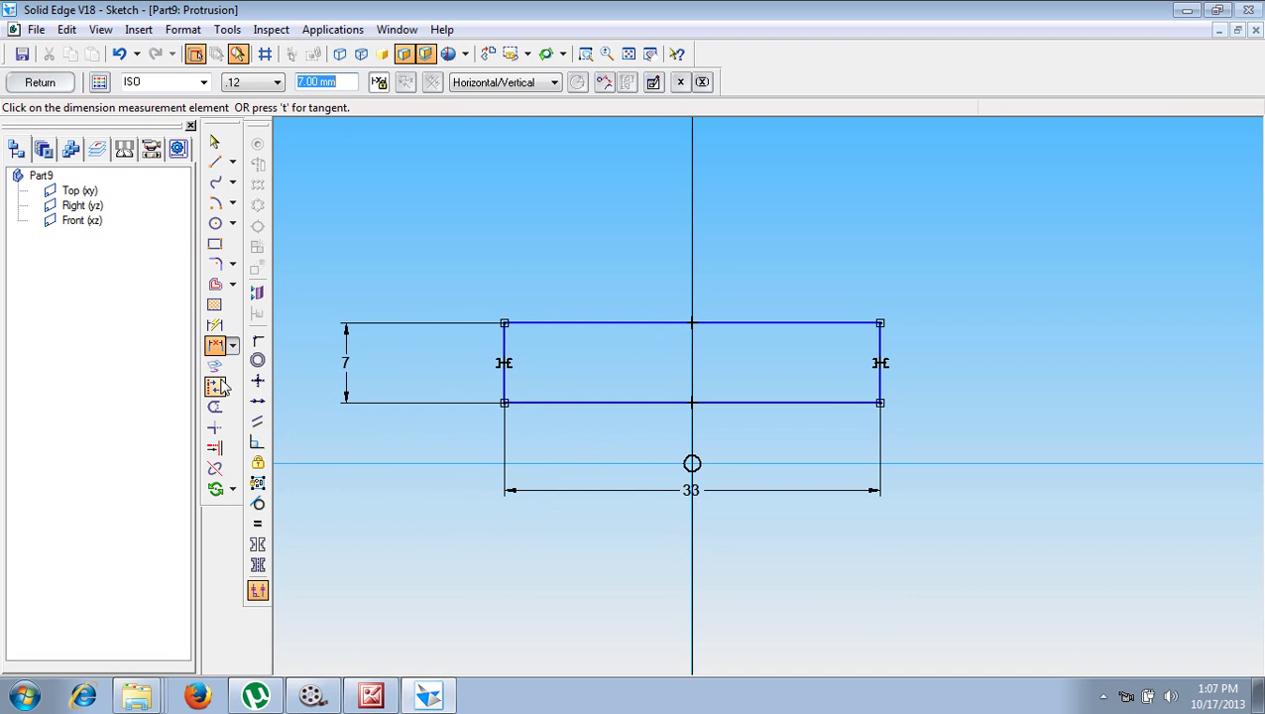
Make the rectangle's bottom edge collinear with the horizontal axis
left_click(257, 401)
left_click(559, 403)
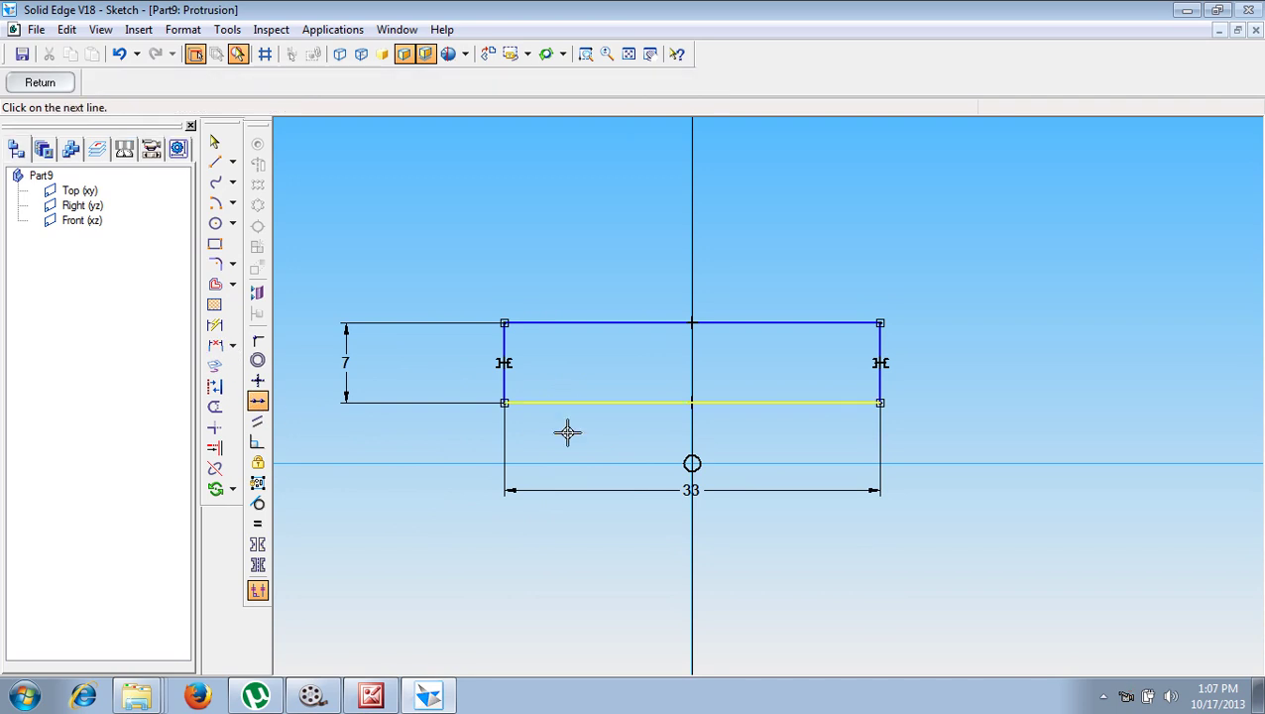
left_click(572, 463)
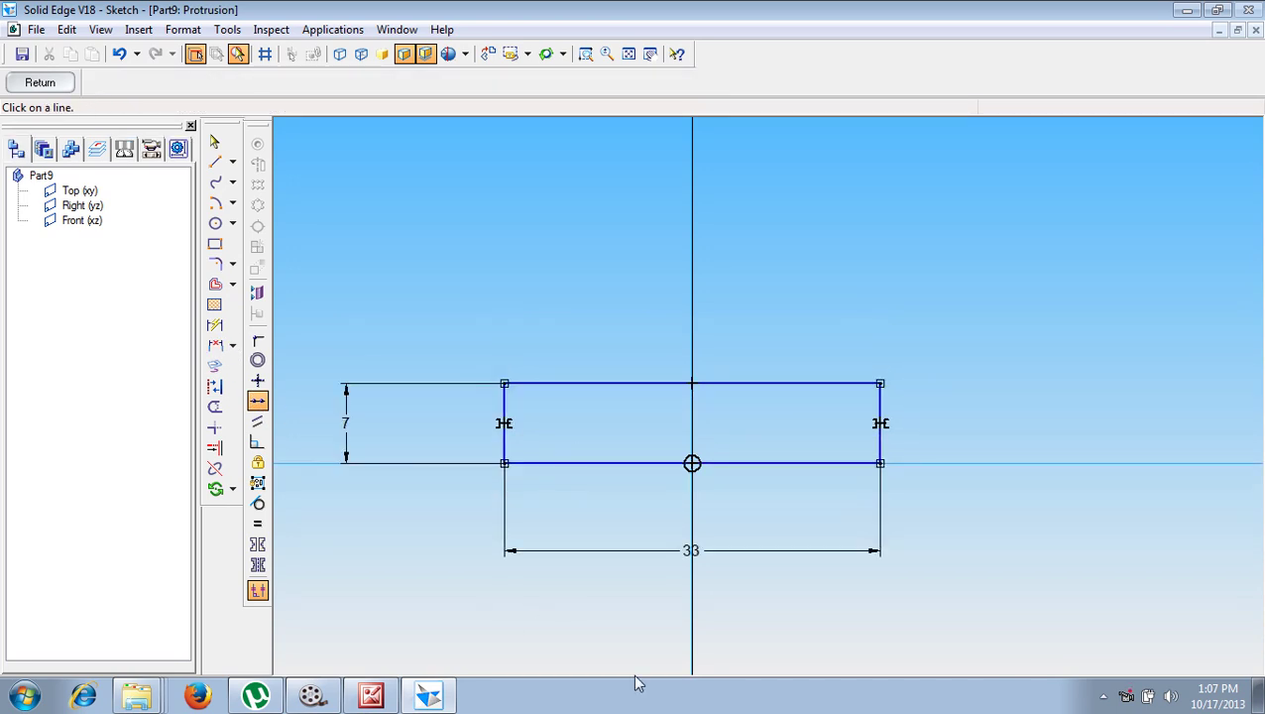
Draw the lower stepped profile with corner chamfers, slanted recess sides and a flat recess top
left_click(215, 162)
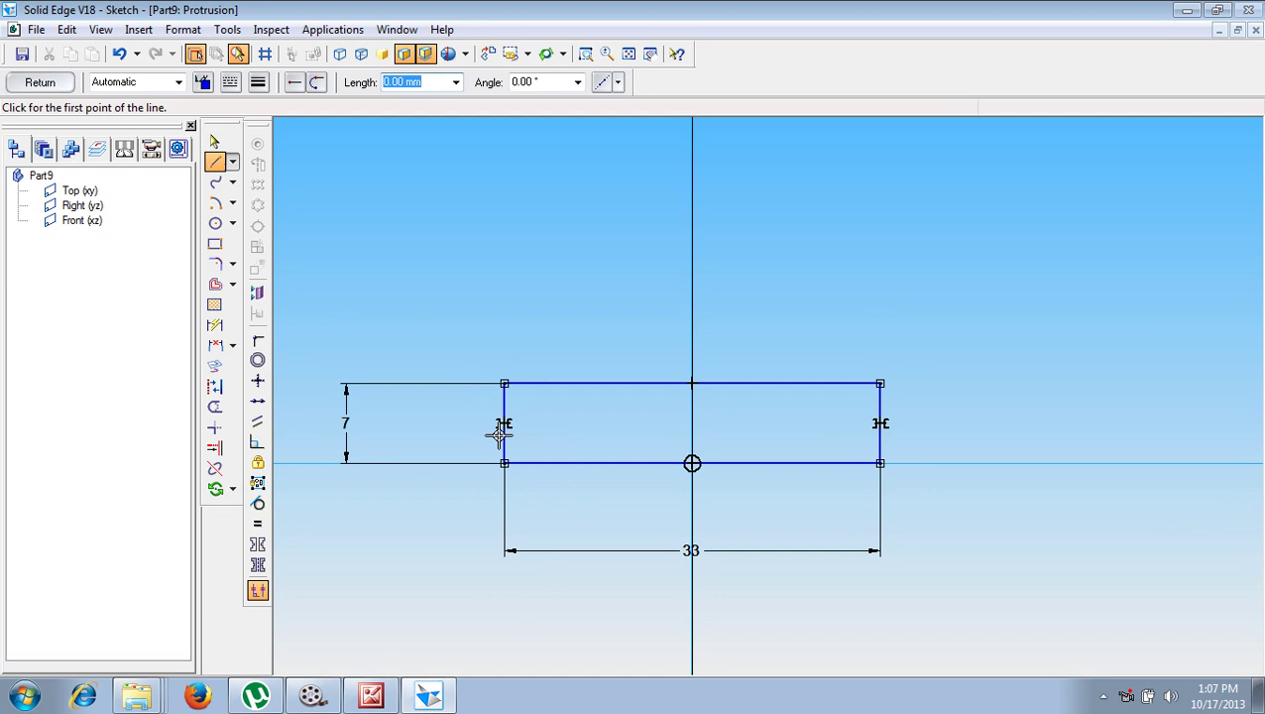
left_click(504, 444)
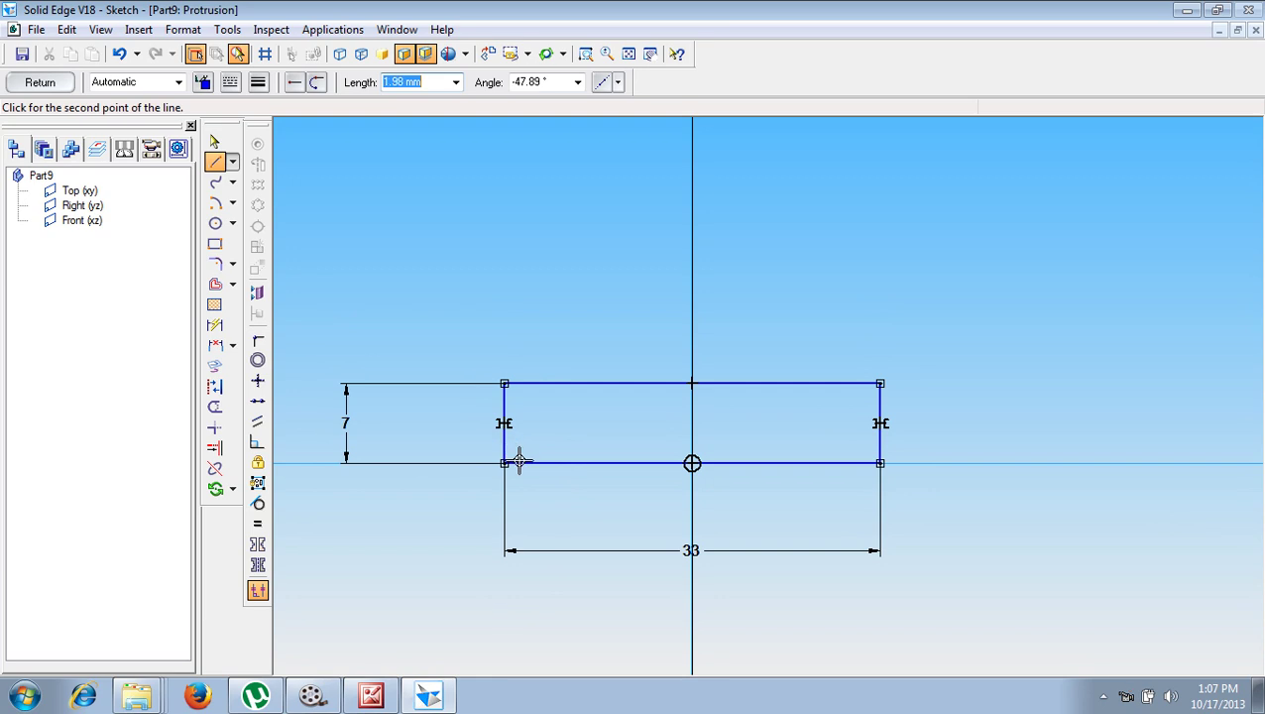
left_click(518, 462)
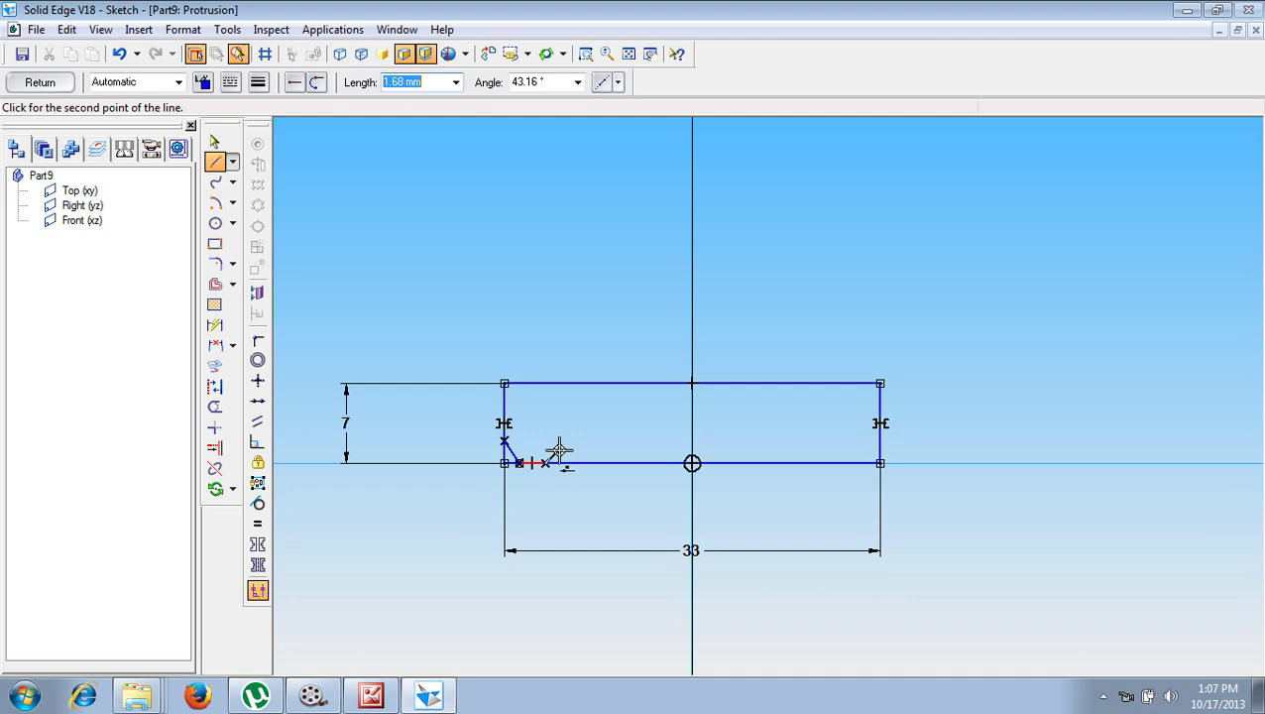
left_click(558, 451)
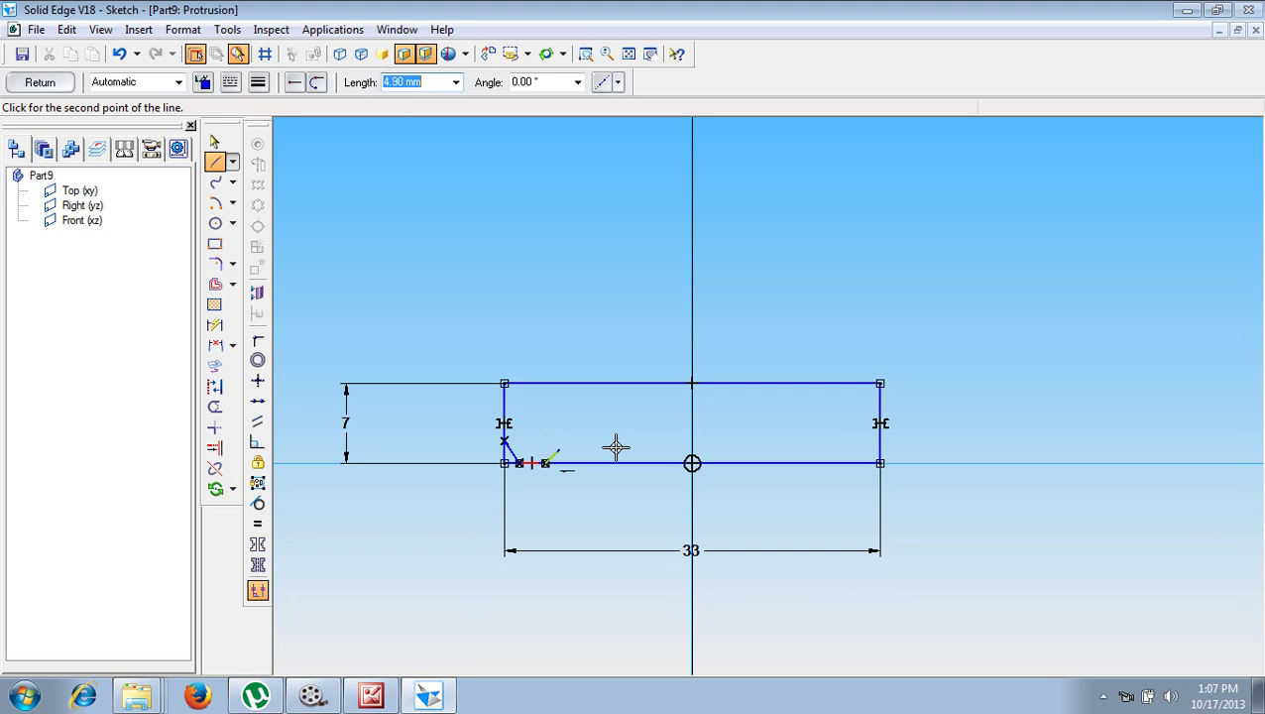
left_click(800, 451)
left_click(809, 463)
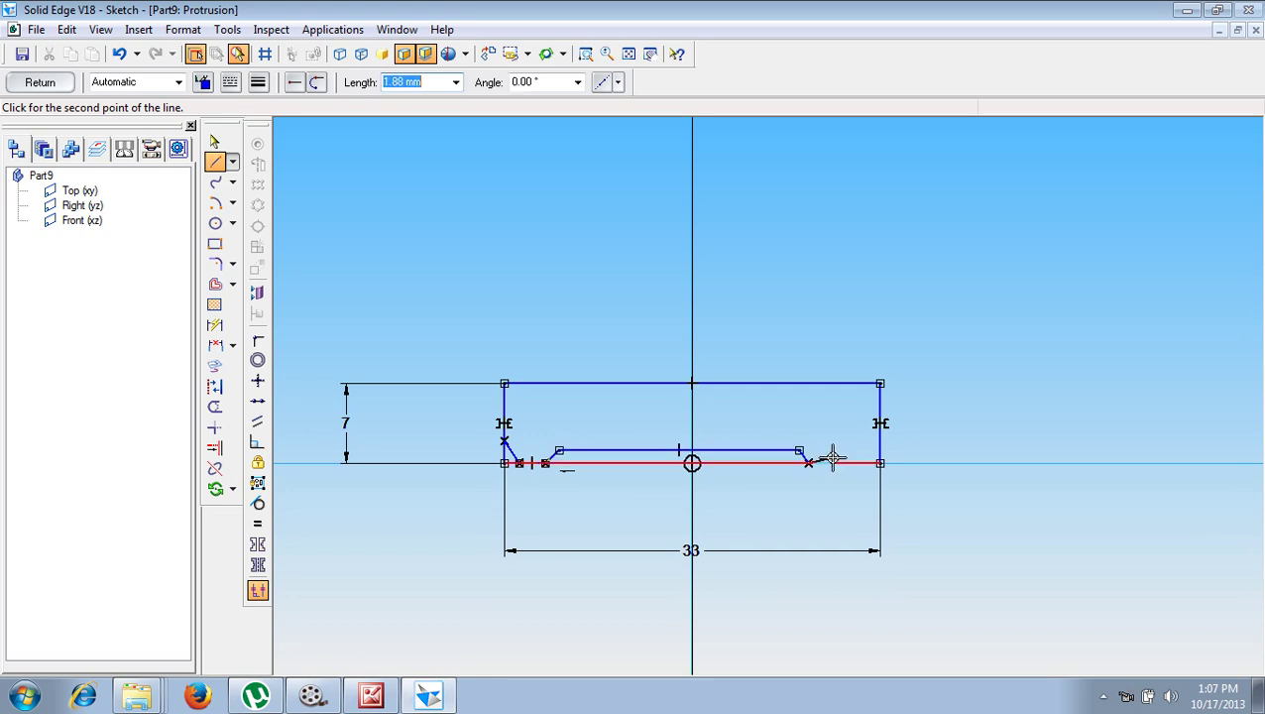
left_click(840, 463)
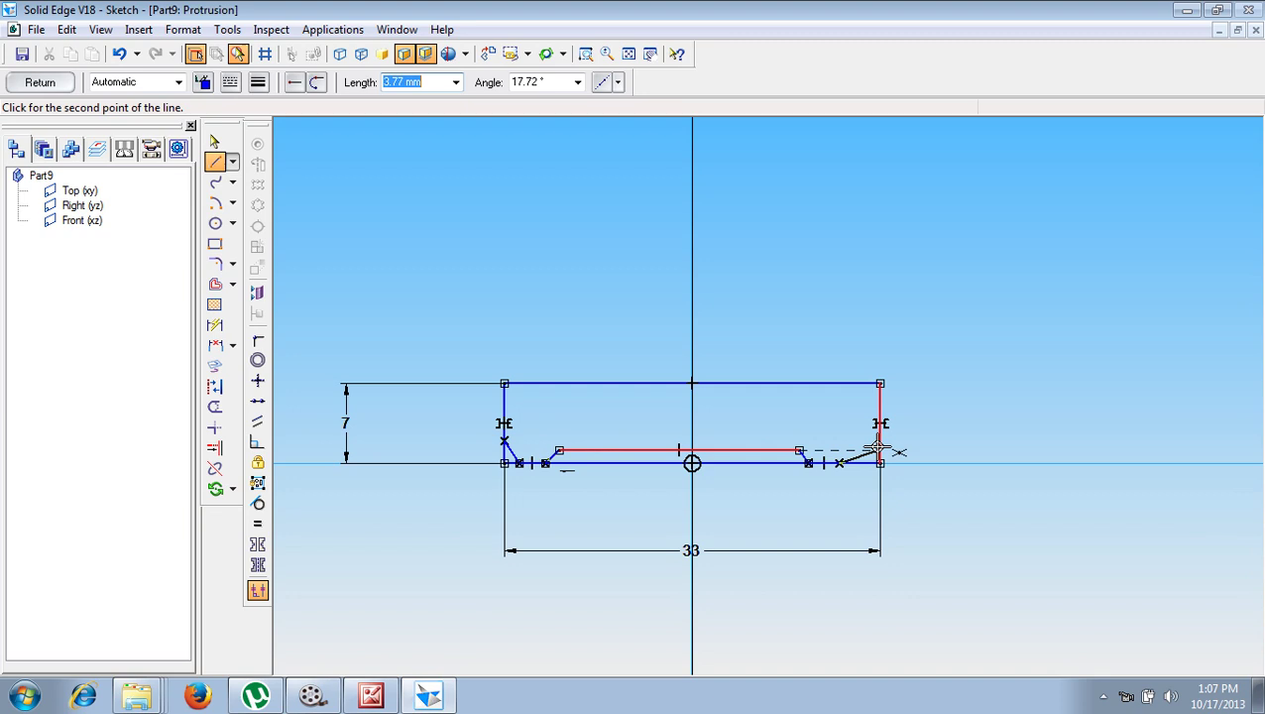
left_click(880, 442)
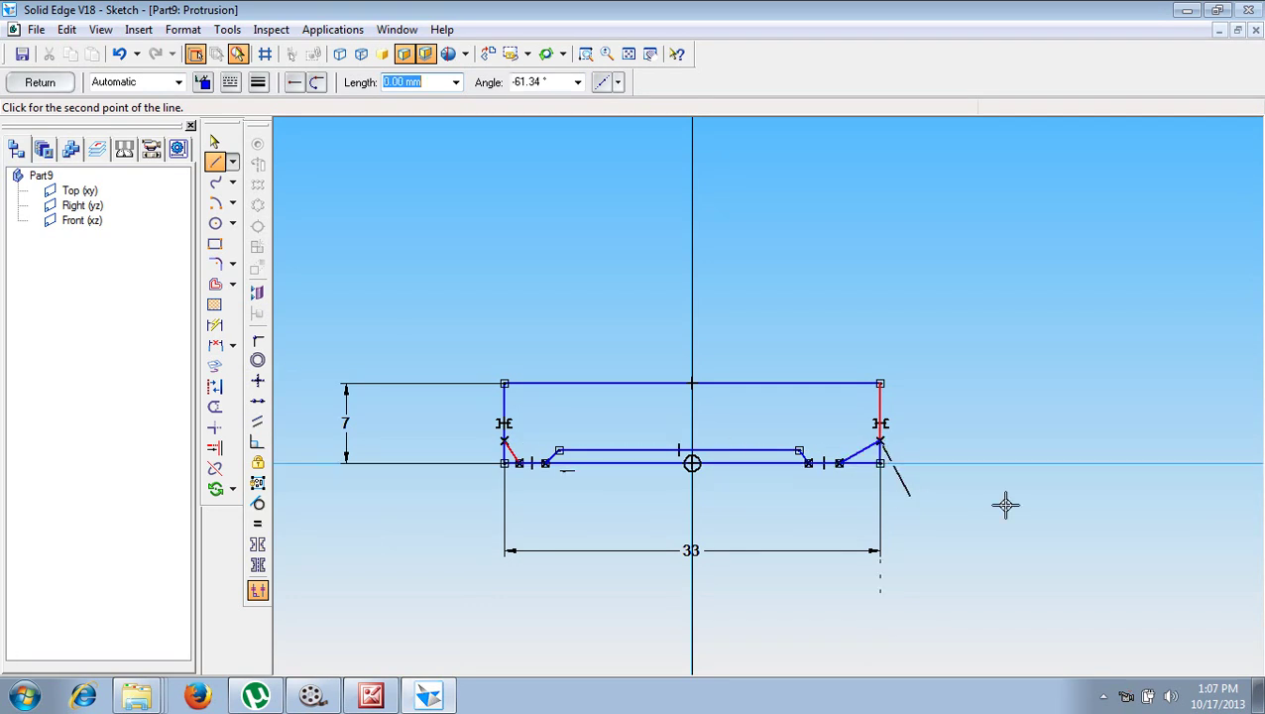
left_click(629, 55)
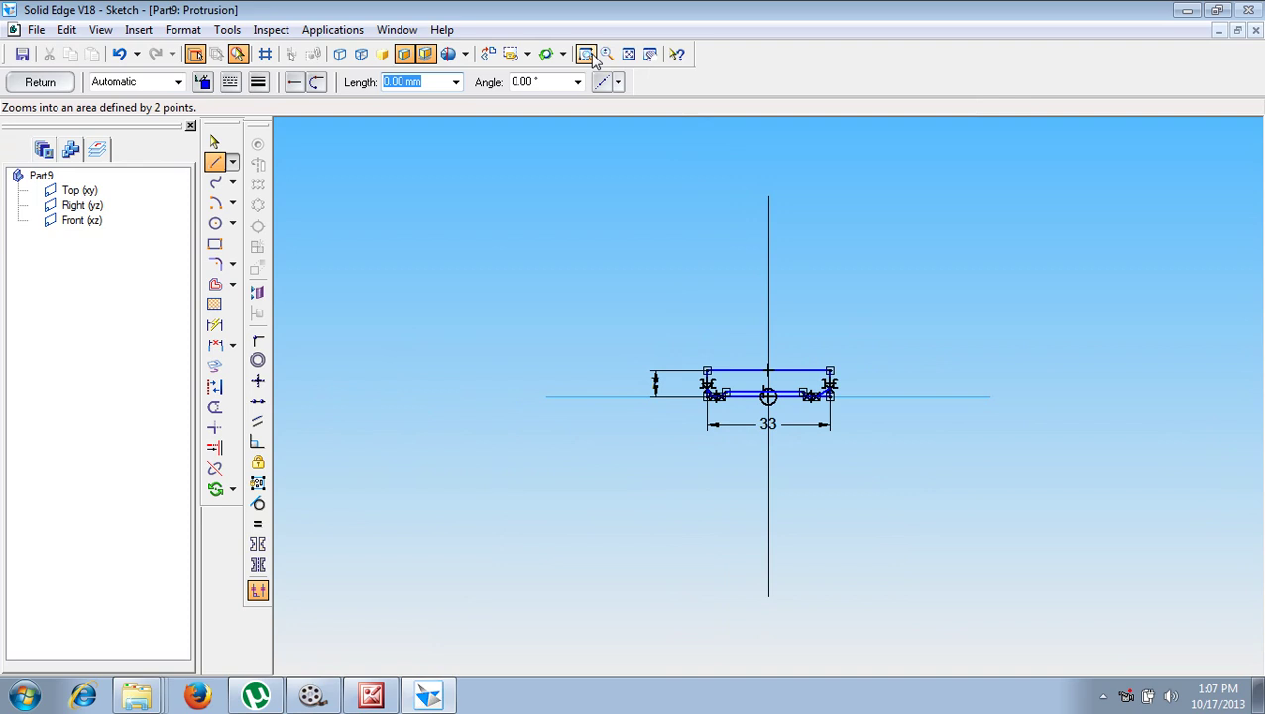
left_click(586, 54)
left_click_drag(669, 363, 874, 448)
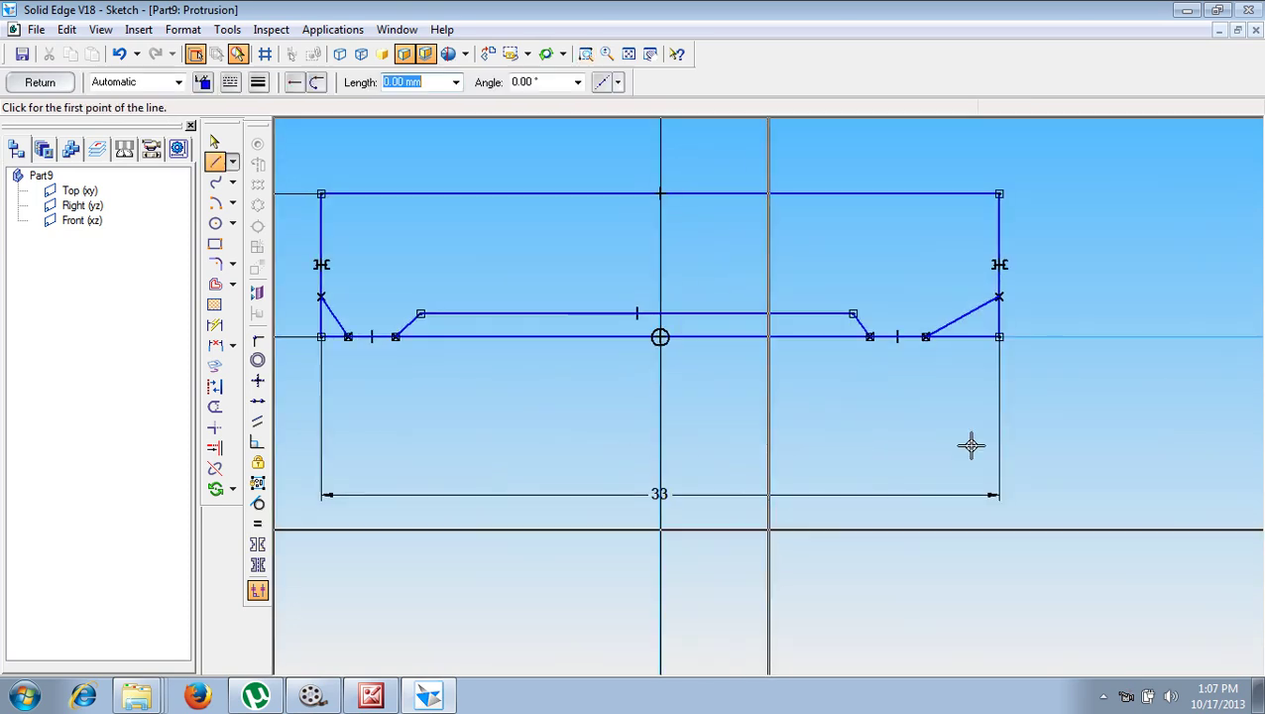
Mirror the right chamfers and bottom segment to the left ones, then delete the 33 mm bottom line
left_click(257, 543)
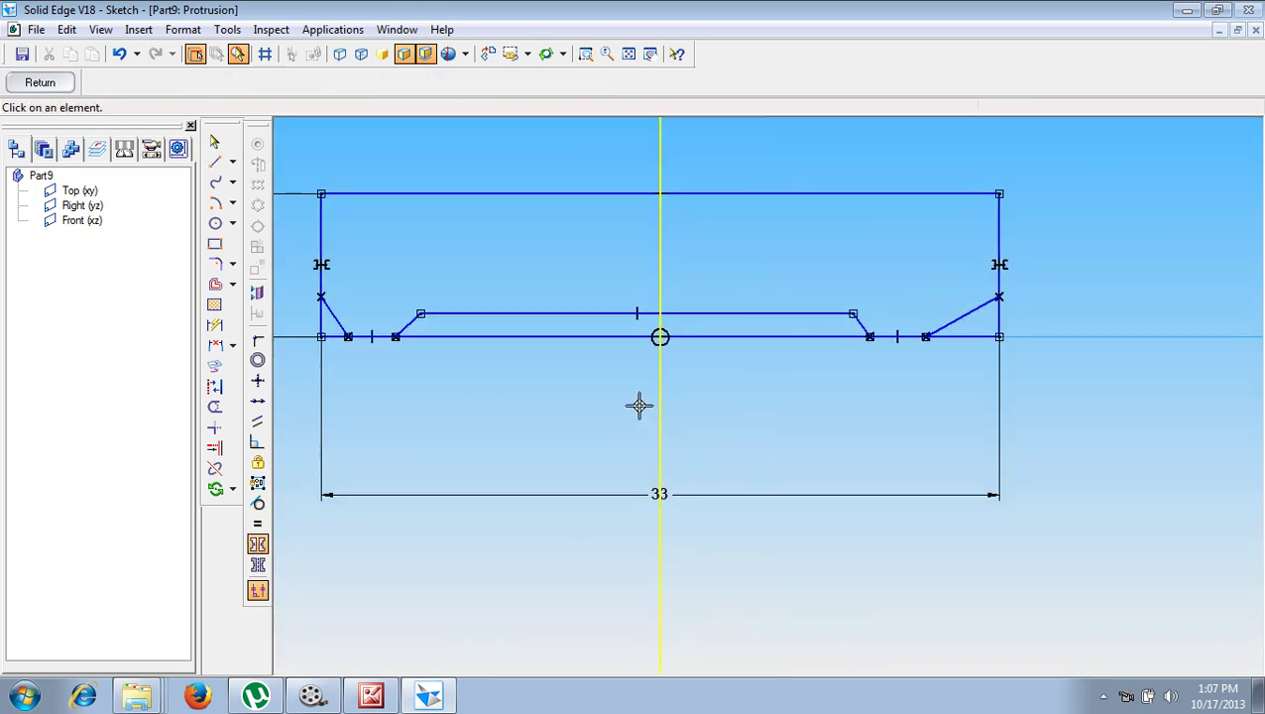
left_click(329, 310)
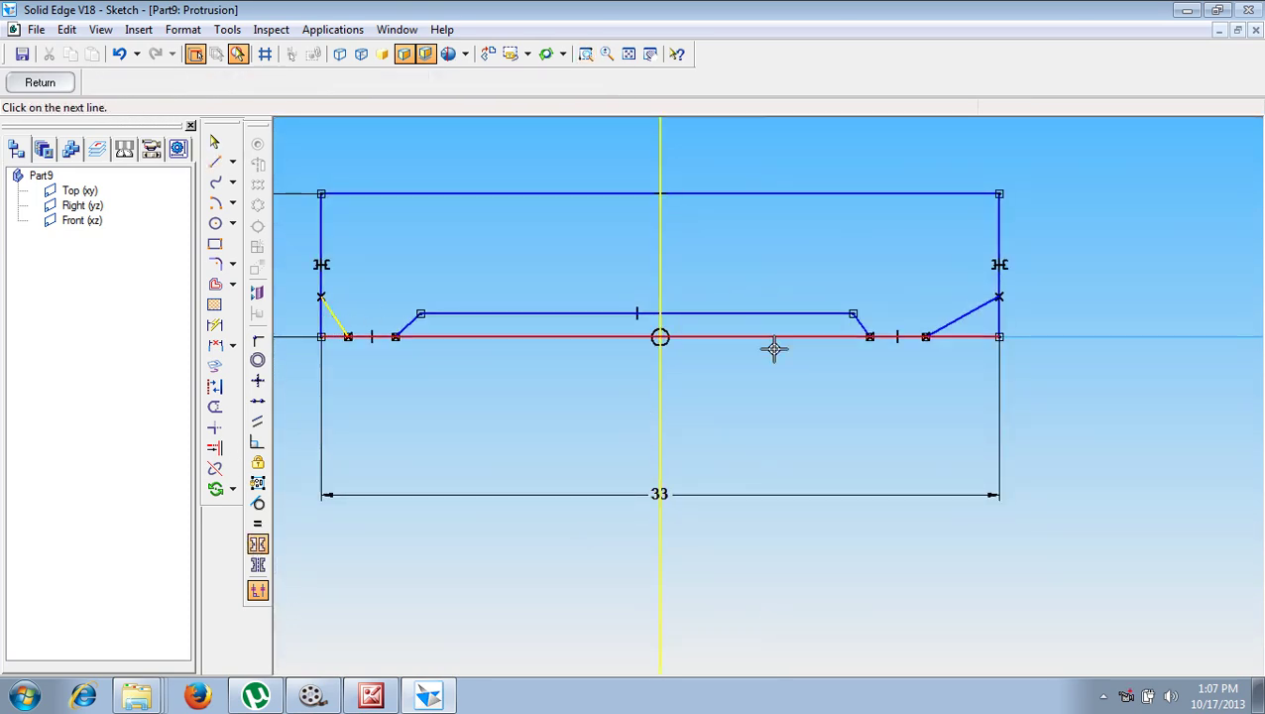
left_click(950, 322)
left_click(861, 326)
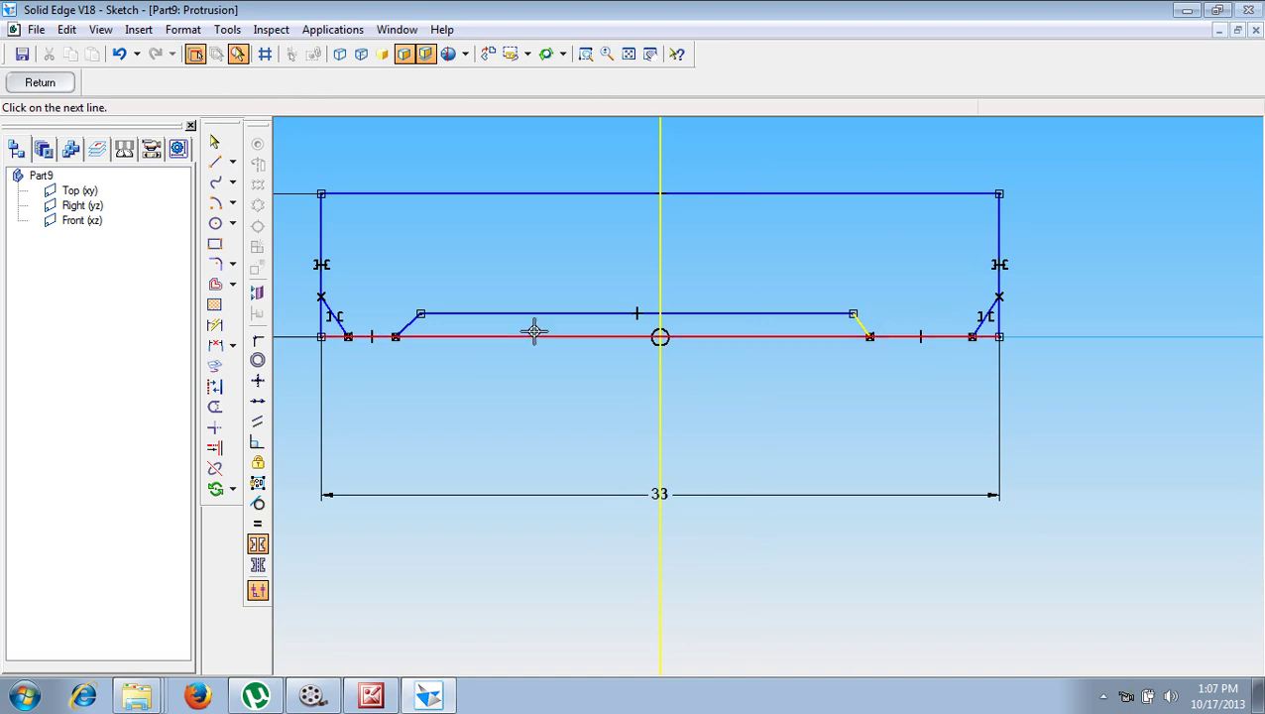
left_click(407, 325)
left_click(377, 337)
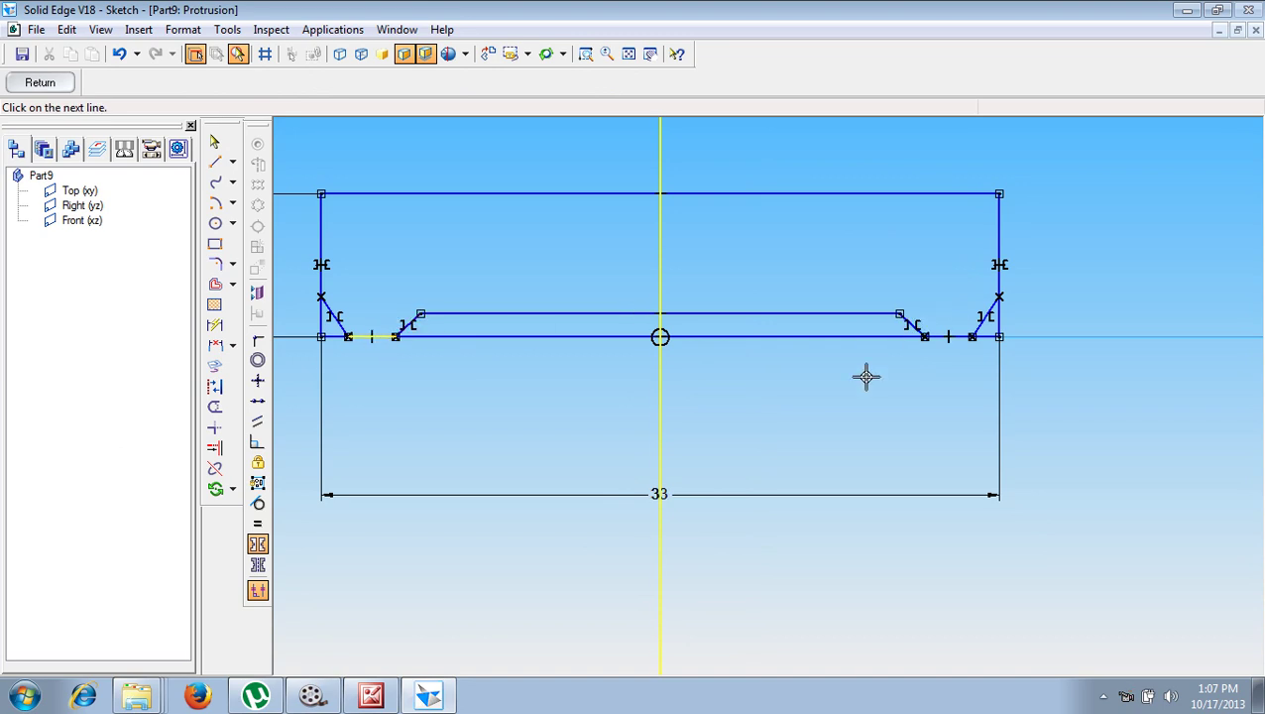
left_click(947, 337)
key("Escape")
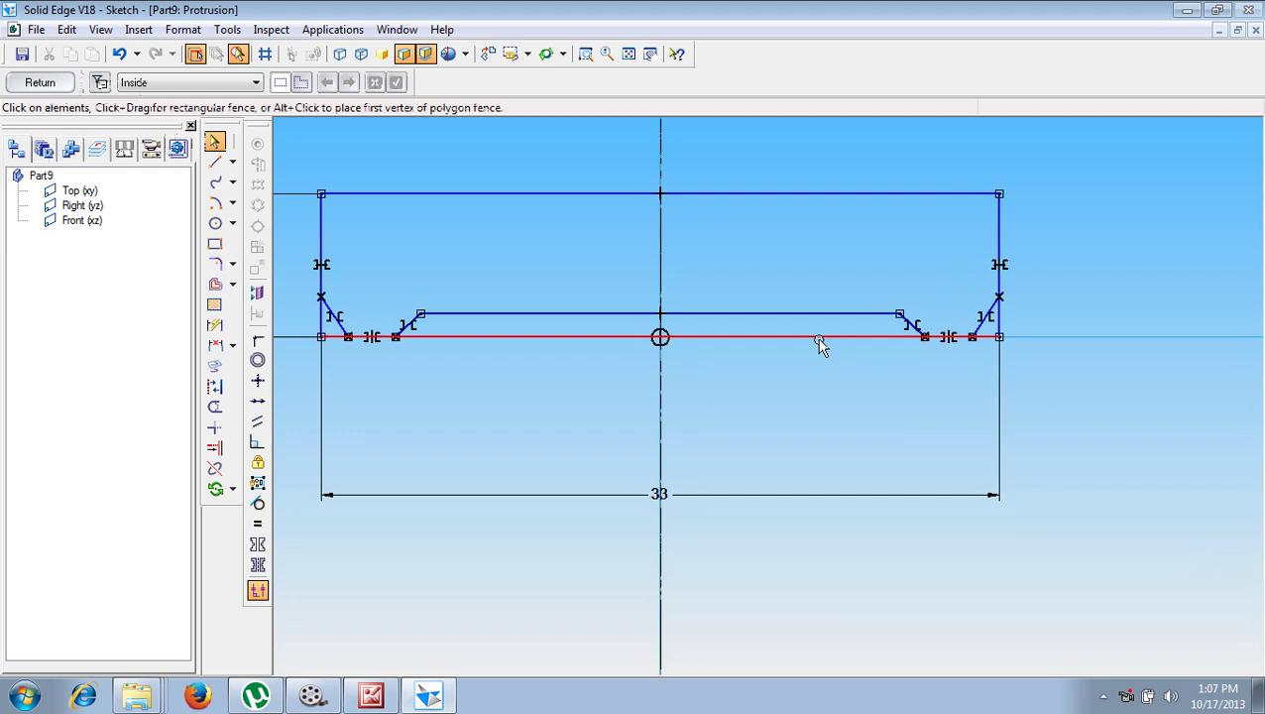
left_click(813, 338)
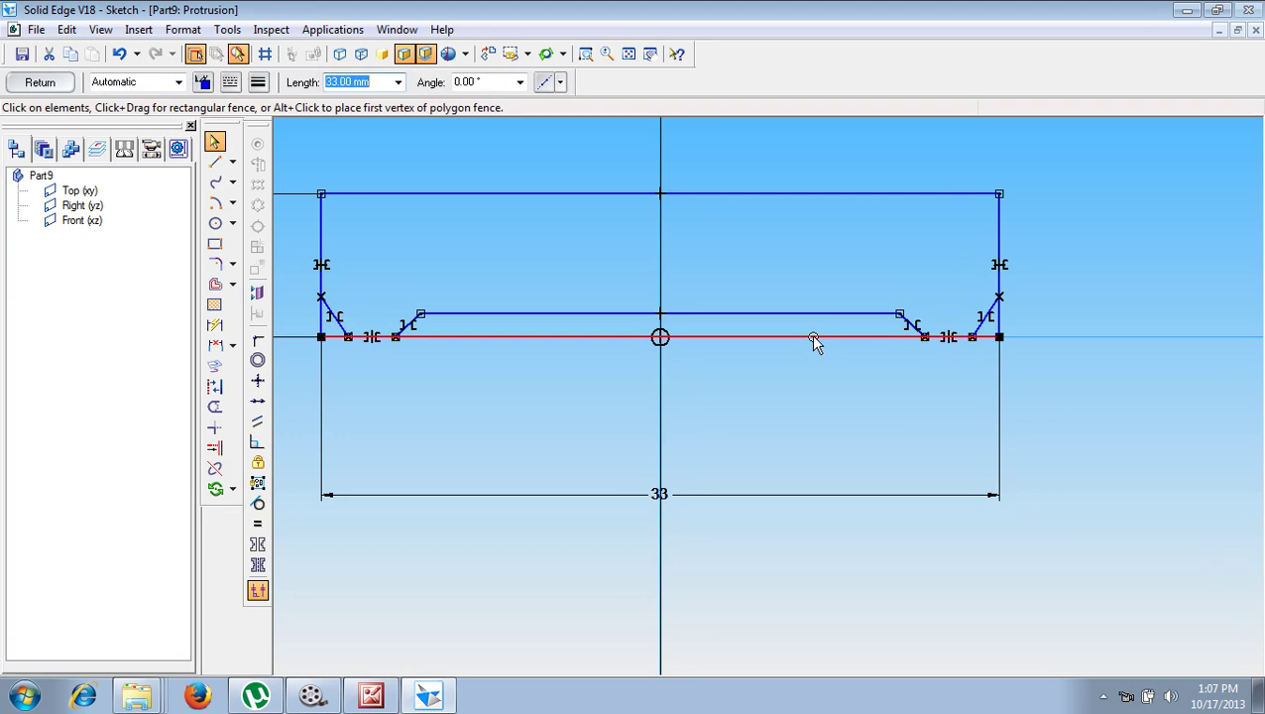
key("Delete")
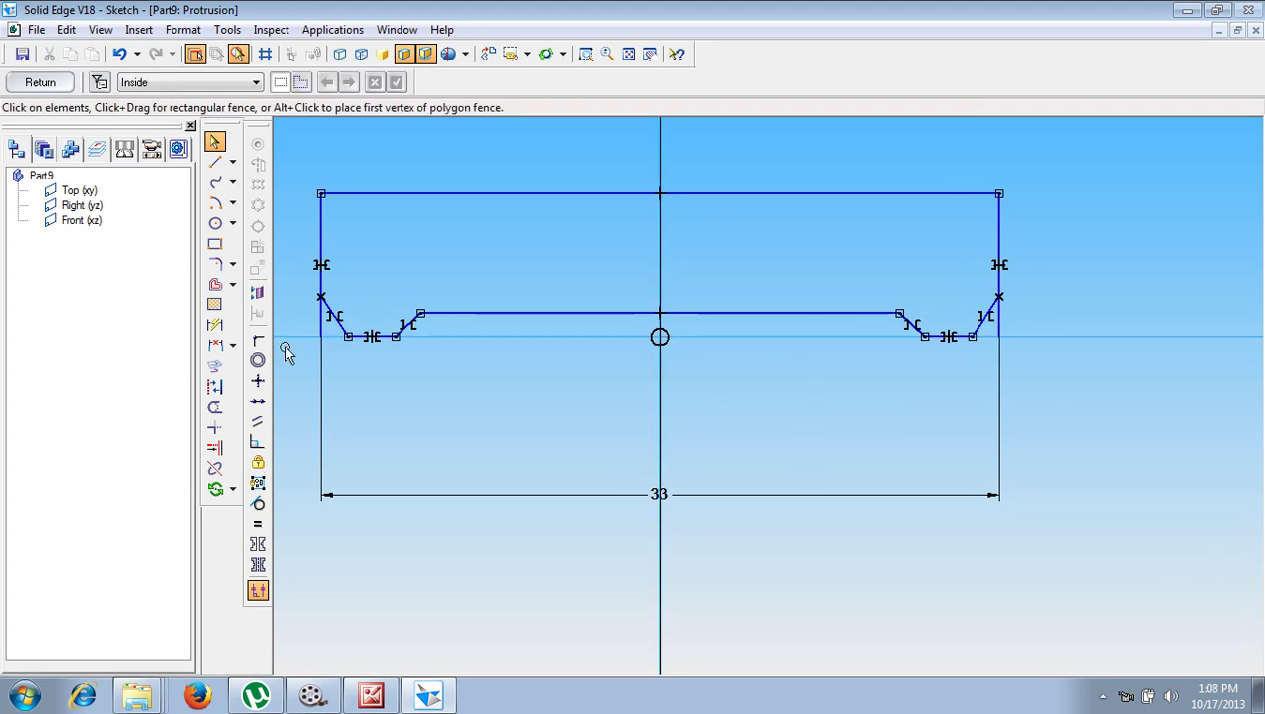
Trim the lower-left stub and remaining bottom-line pieces to close the outline
left_click(218, 367)
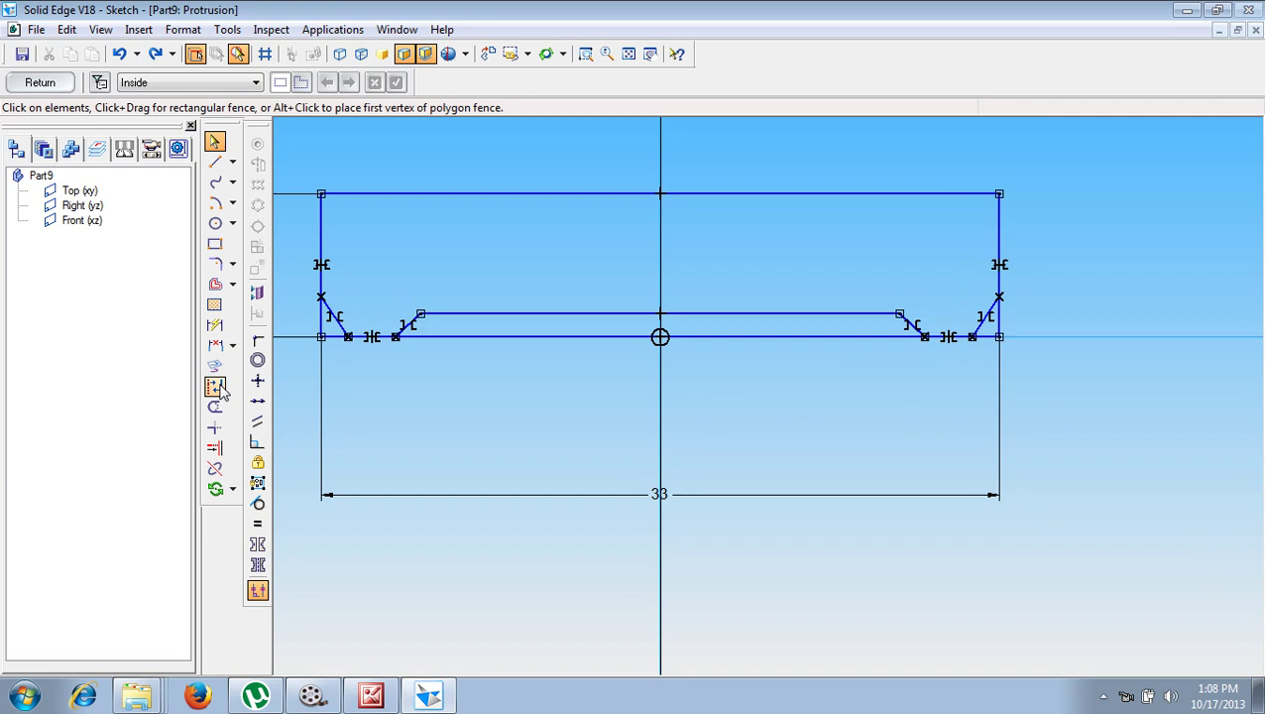
left_click(215, 407)
mouse_move(290, 316)
left_mouse_down()
mouse_move(347, 364)
mouse_move(321, 321)
left_mouse_up()
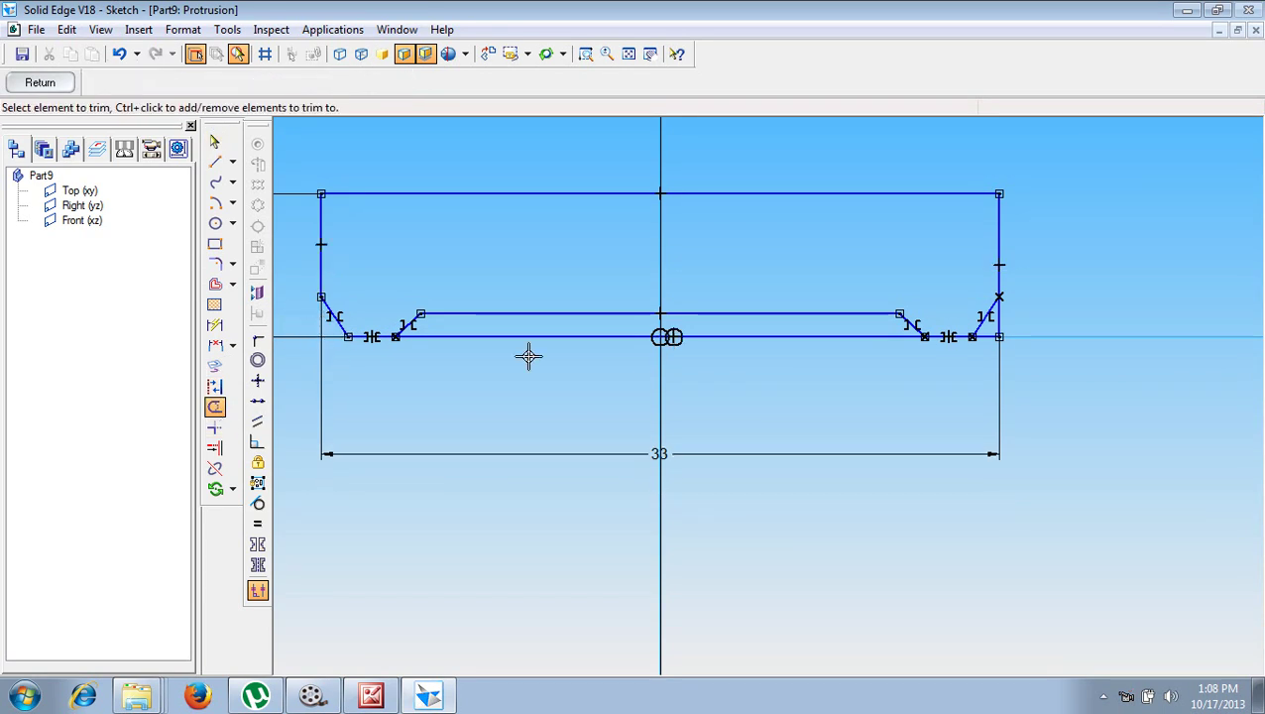
left_click_drag(478, 342, 471, 334)
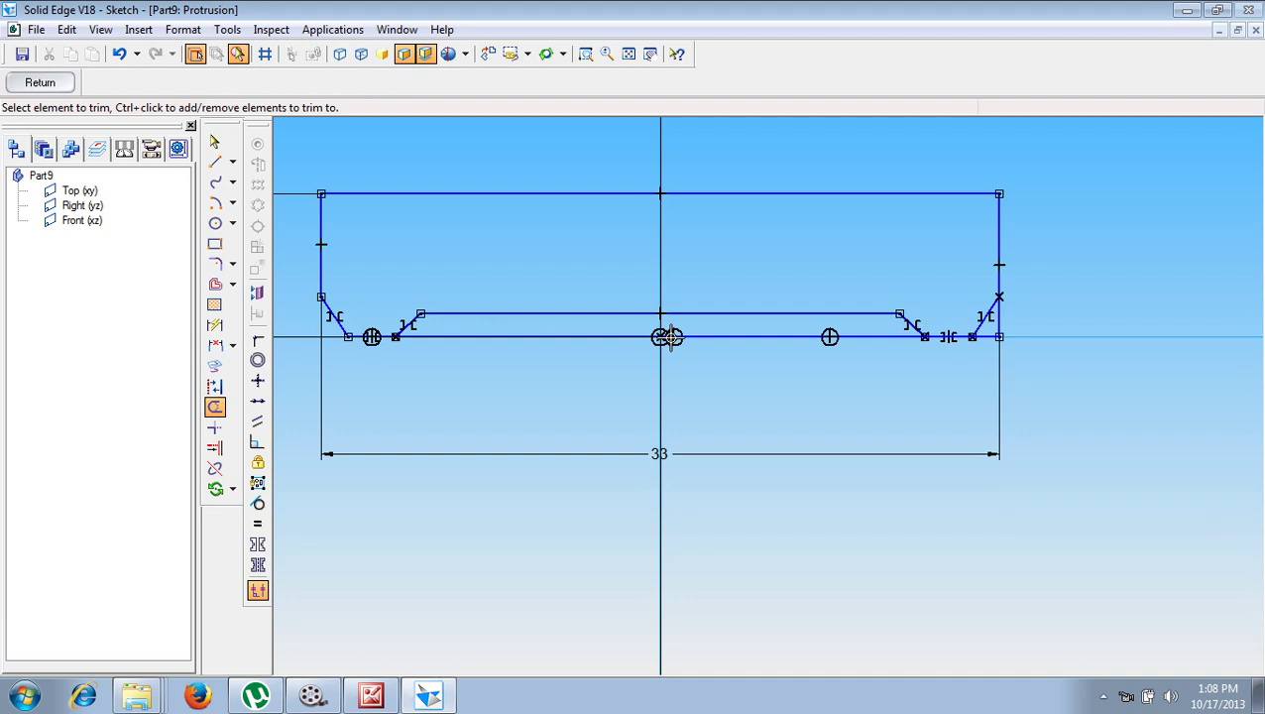
mouse_move(721, 336)
left_mouse_down()
mouse_move(960, 336)
mouse_move(1023, 359)
mouse_move(1012, 304)
left_mouse_up()
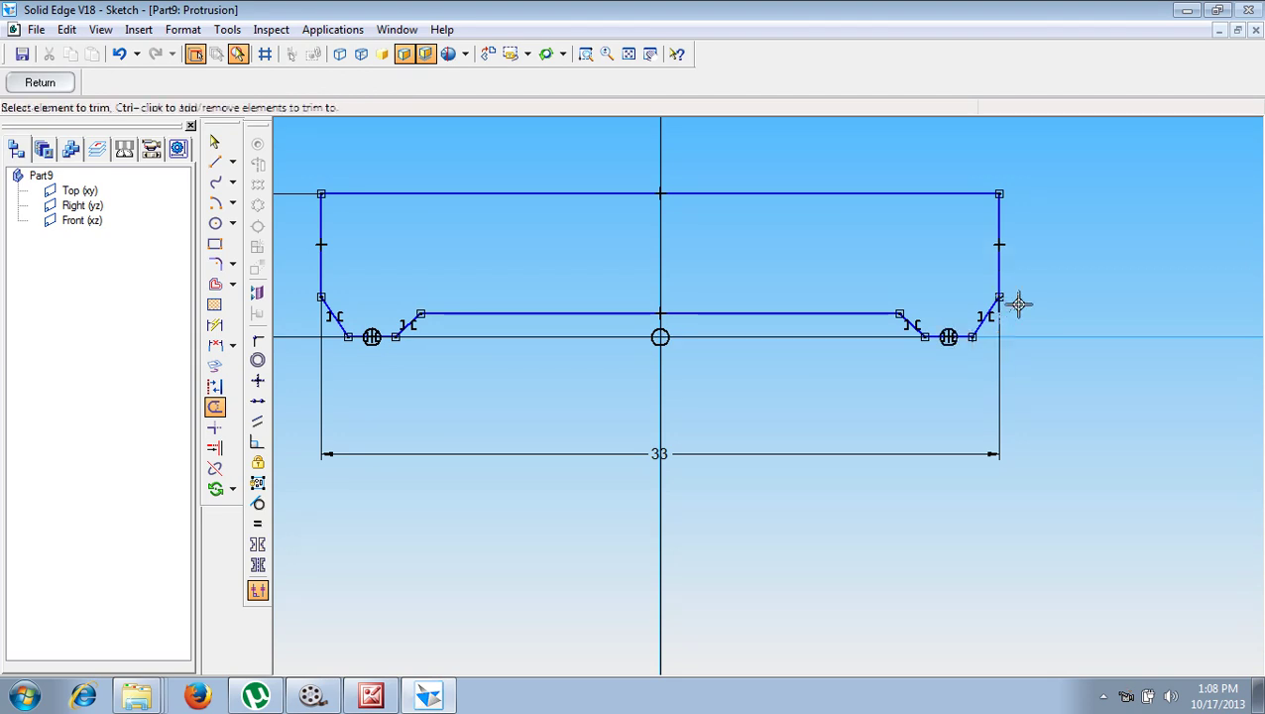
Dimension the right side height as 5 and the right chamfer width as 2
left_click(216, 344)
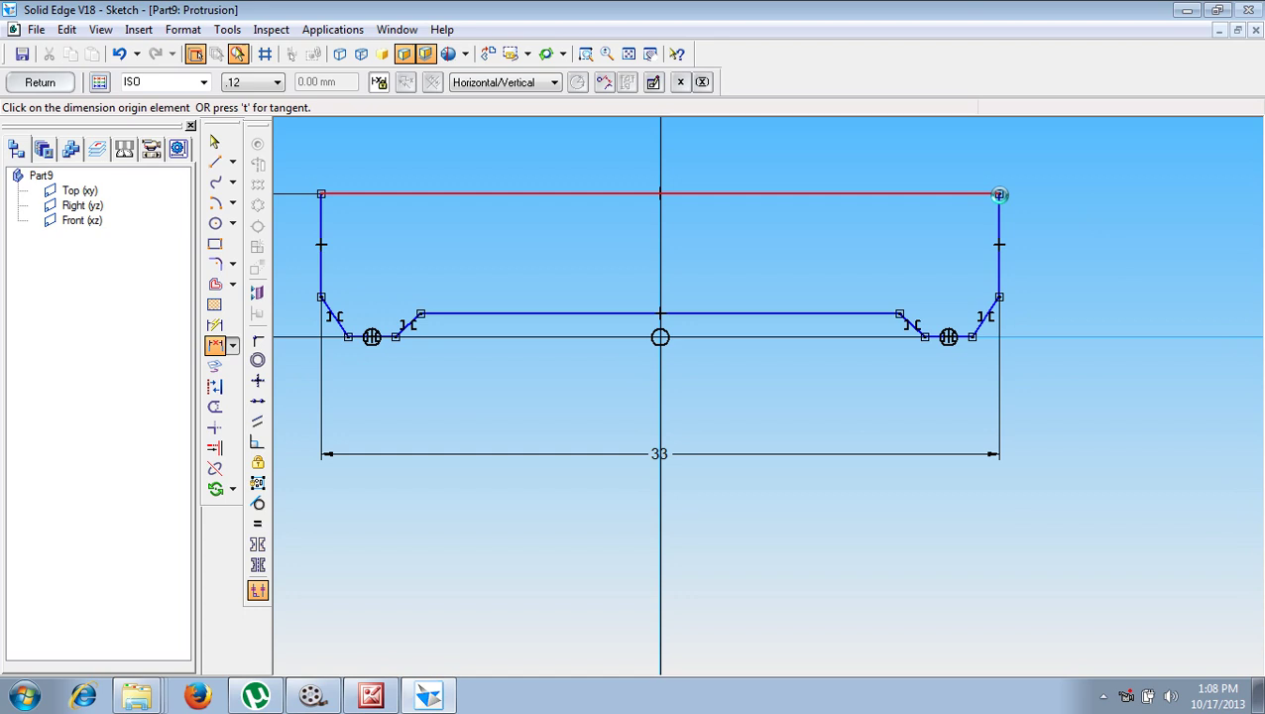
left_click(1000, 289)
left_click(1064, 289)
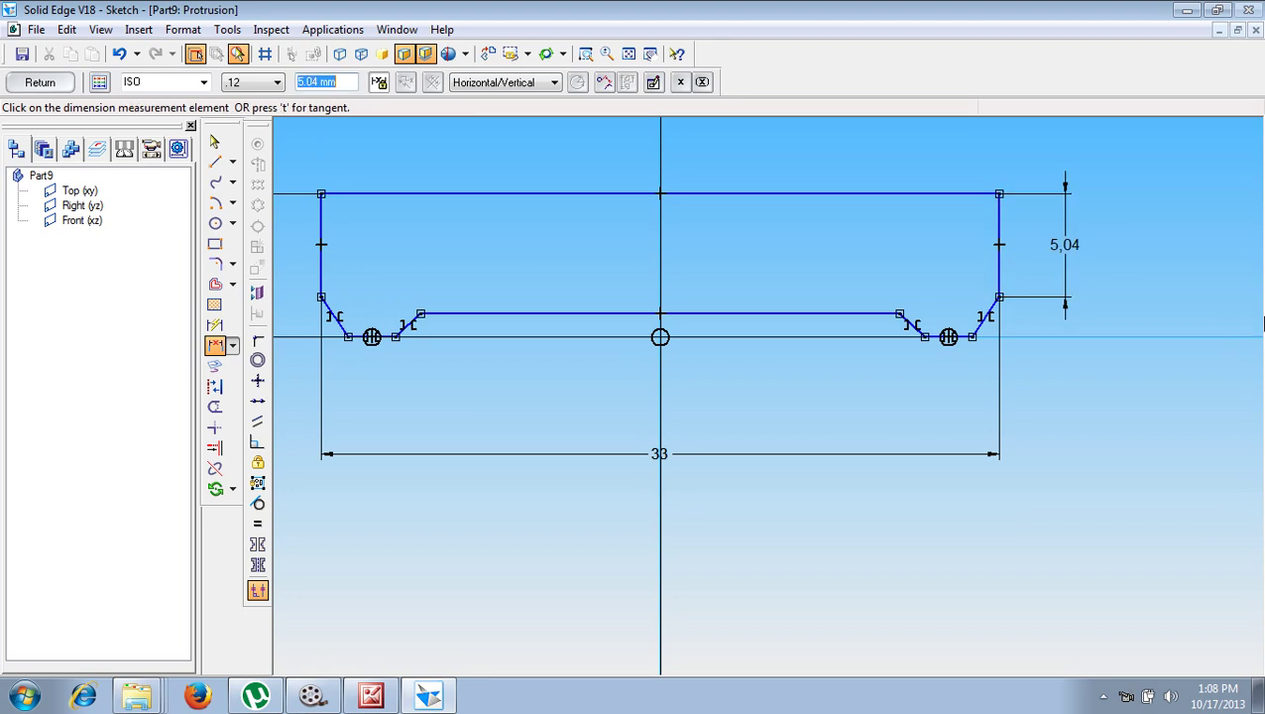
type("5")
key("Return")
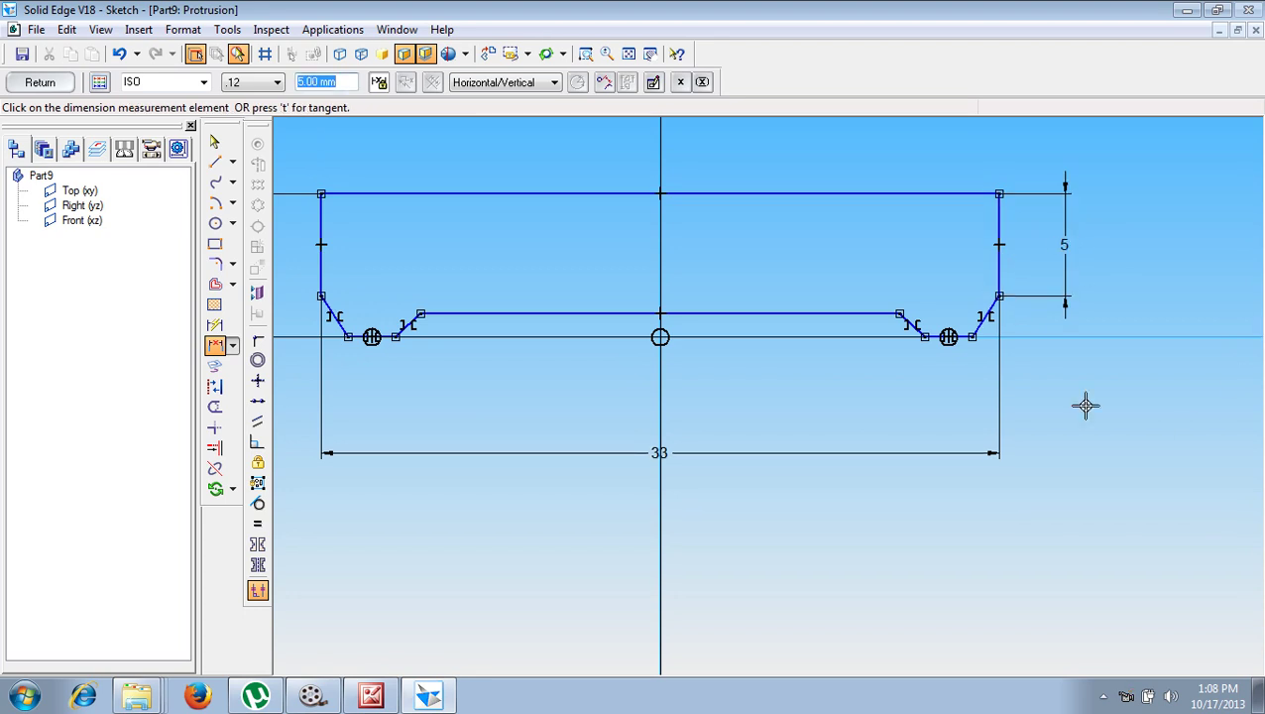
left_click(989, 338)
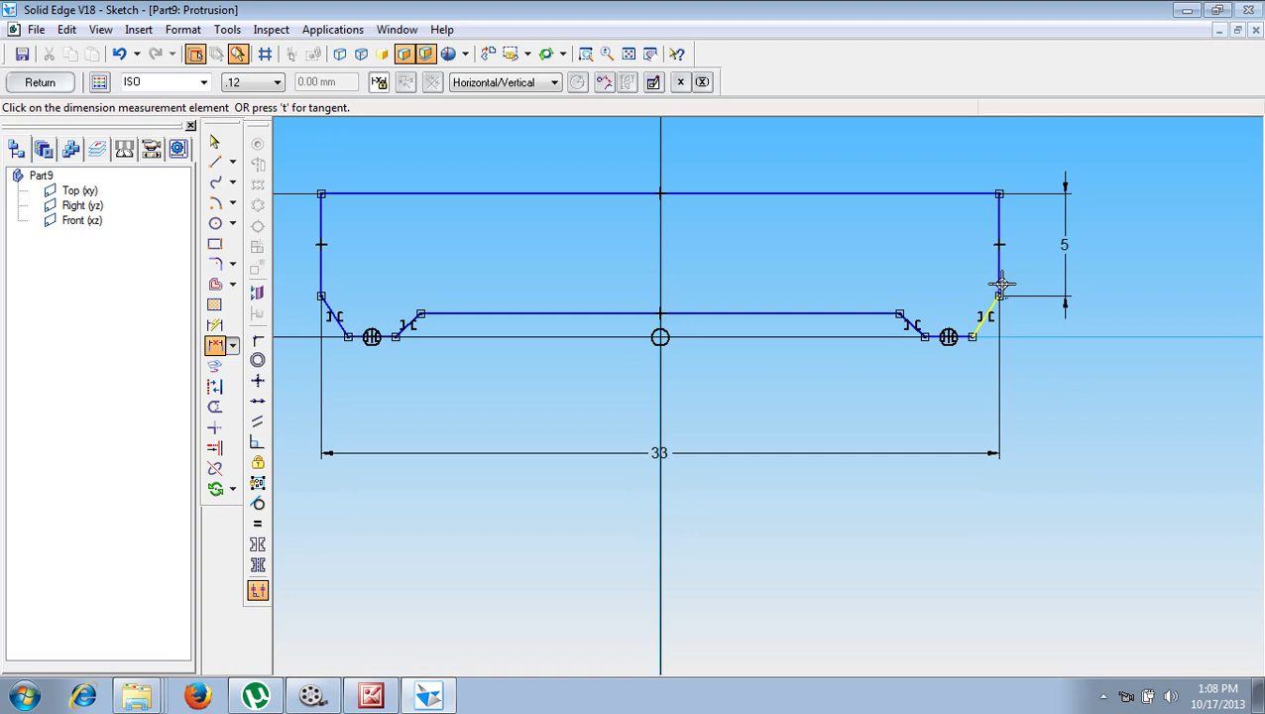
left_click(987, 323)
left_click(976, 365)
type("2")
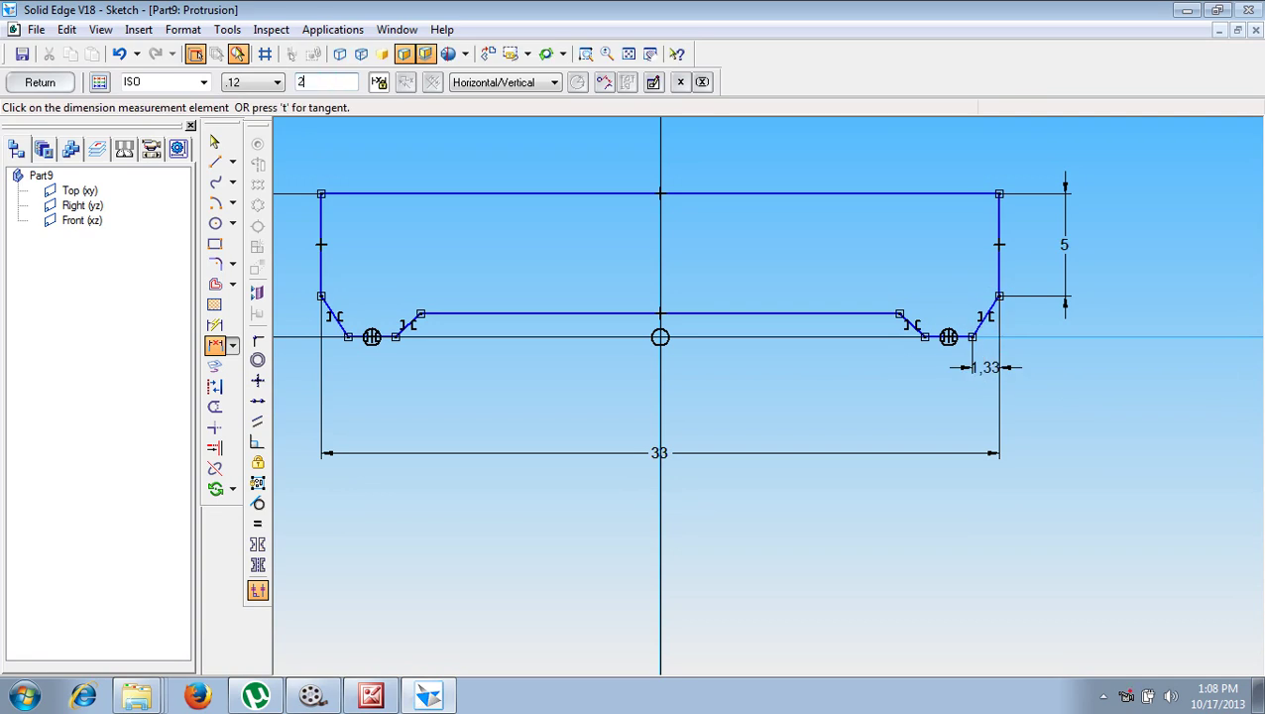
key("Return")
Dimension the inner chamfer width and the horizontal chamfer offset, both 2
left_click(942, 338)
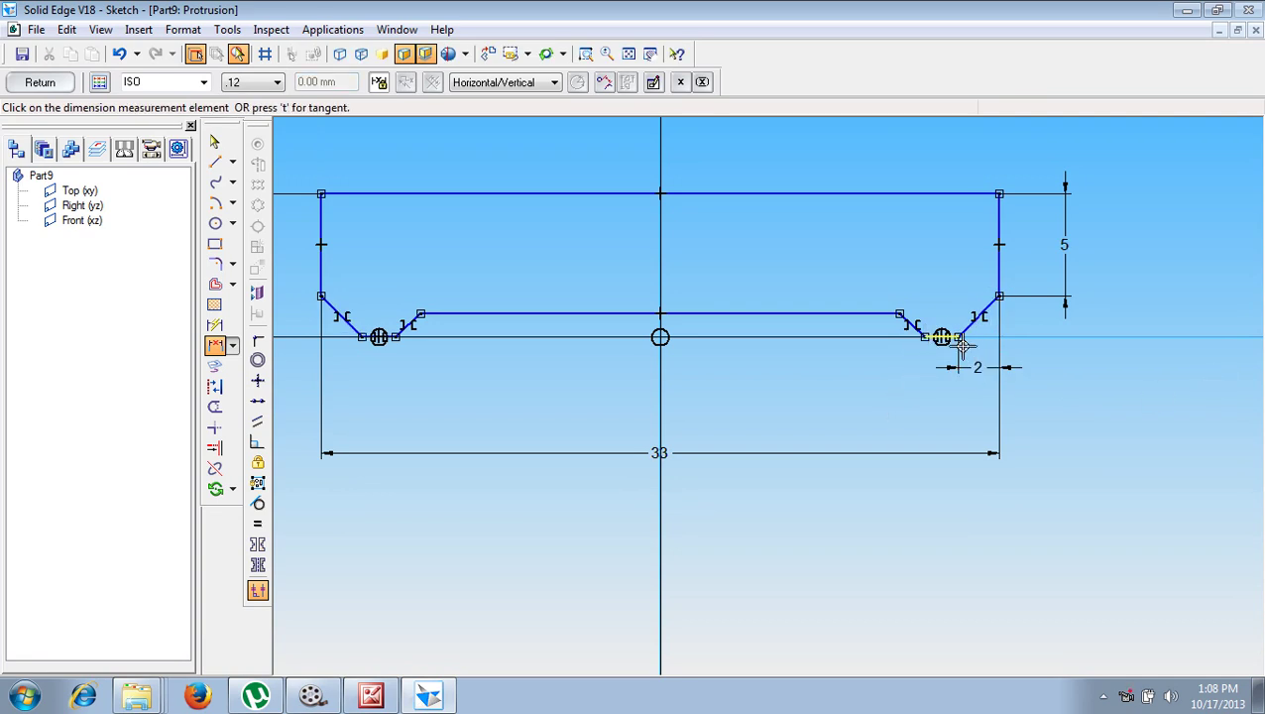
left_click(957, 337)
left_click(937, 394)
type("2")
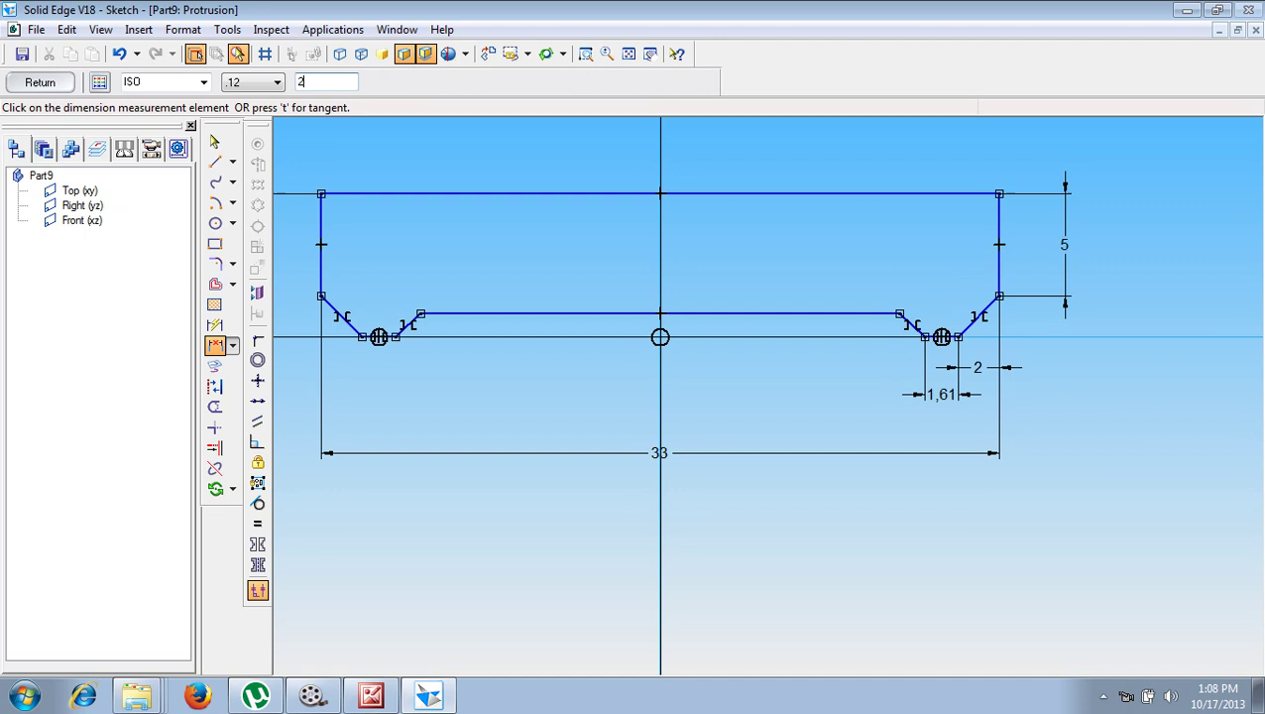
key("Return")
left_click(897, 313)
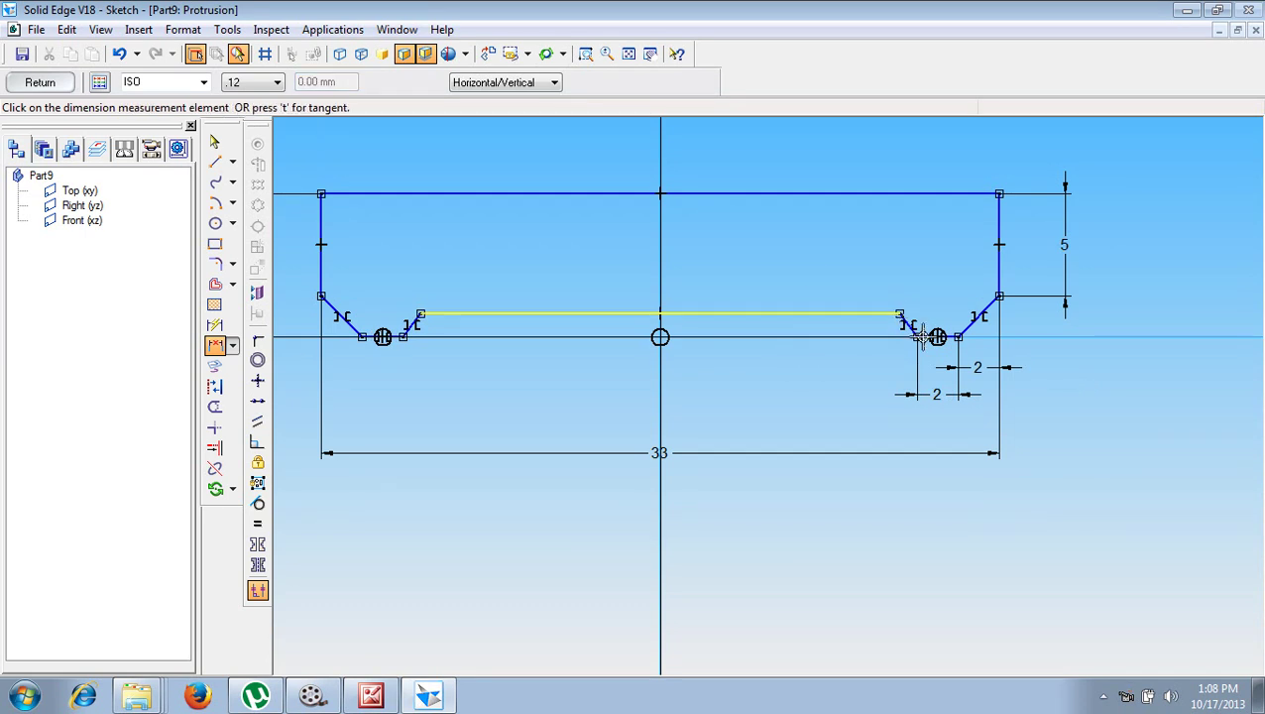
left_click(918, 337)
left_click(817, 374)
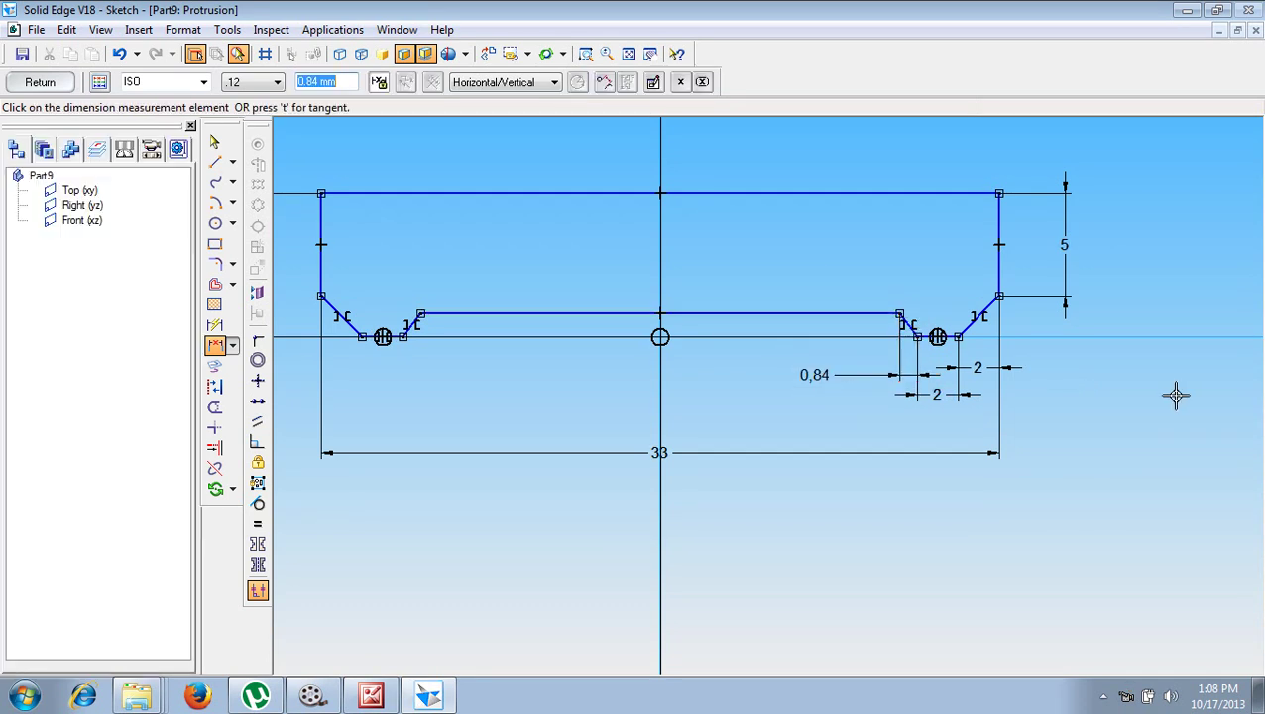
type("2")
key("Return")
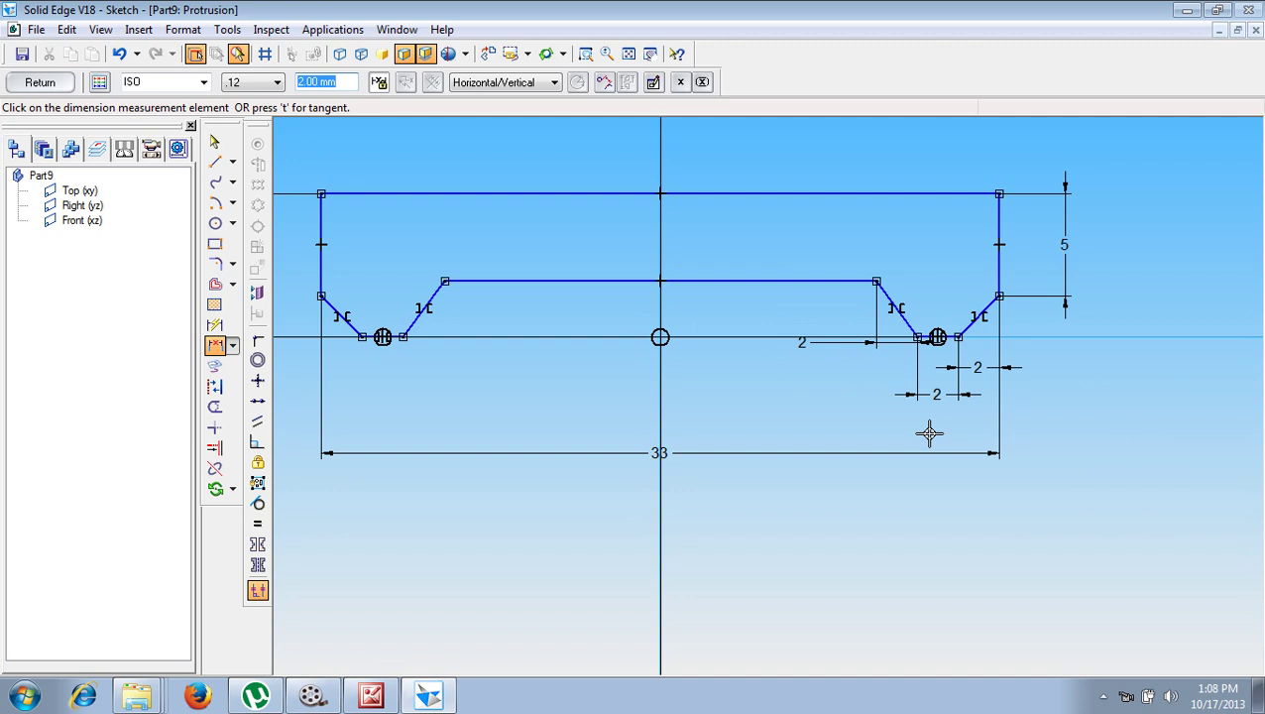
Set the vertical step height of the recess to 1,5 mm
left_click(814, 281)
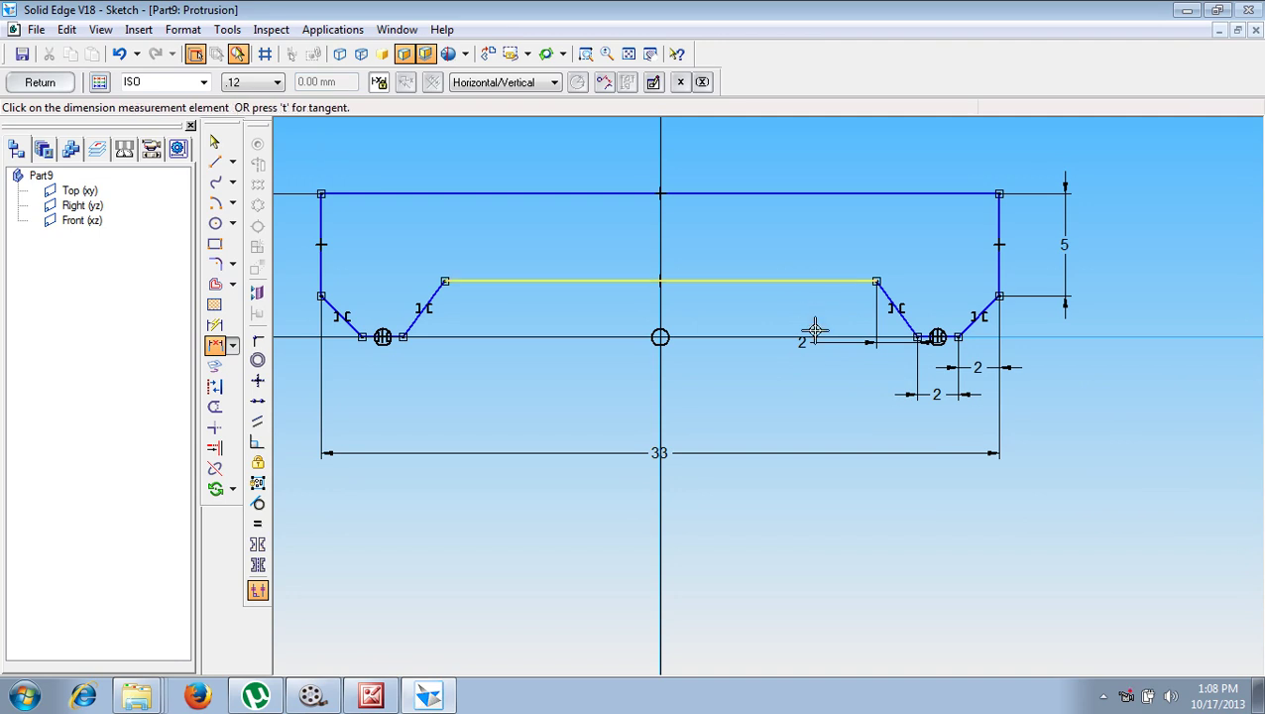
left_click(815, 336)
left_click(1120, 308)
type("1.5")
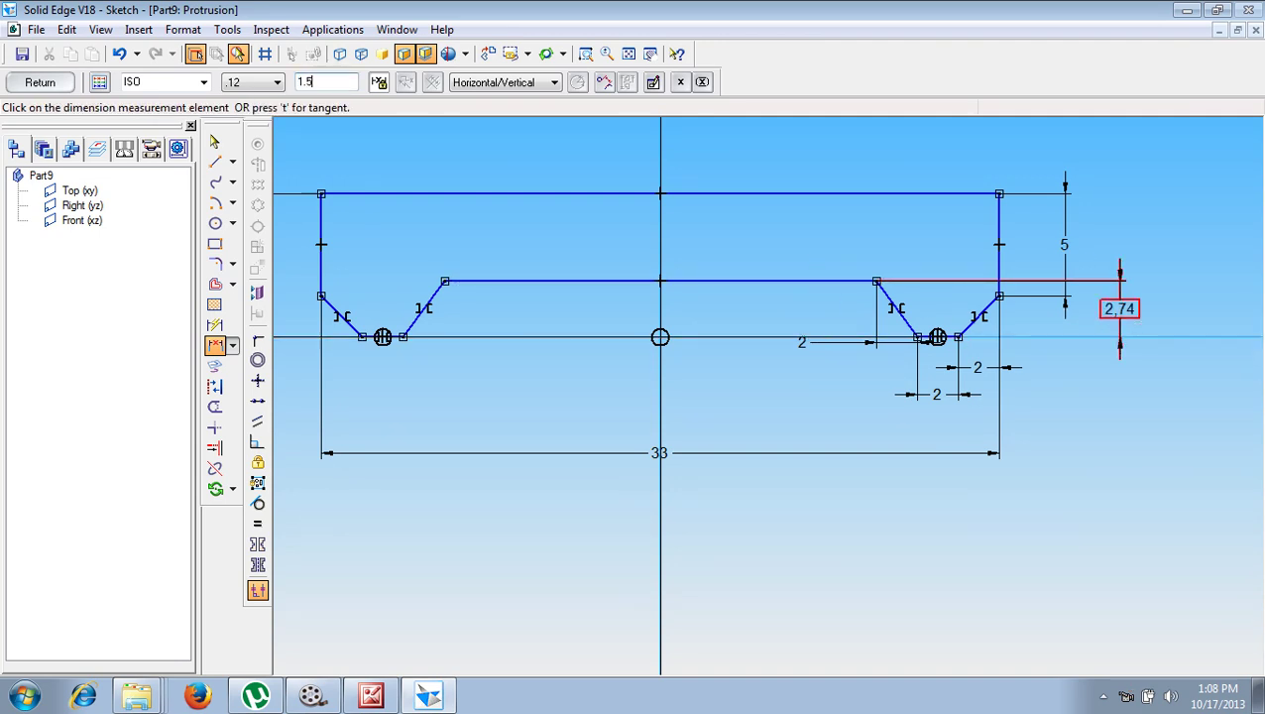
key("Return")
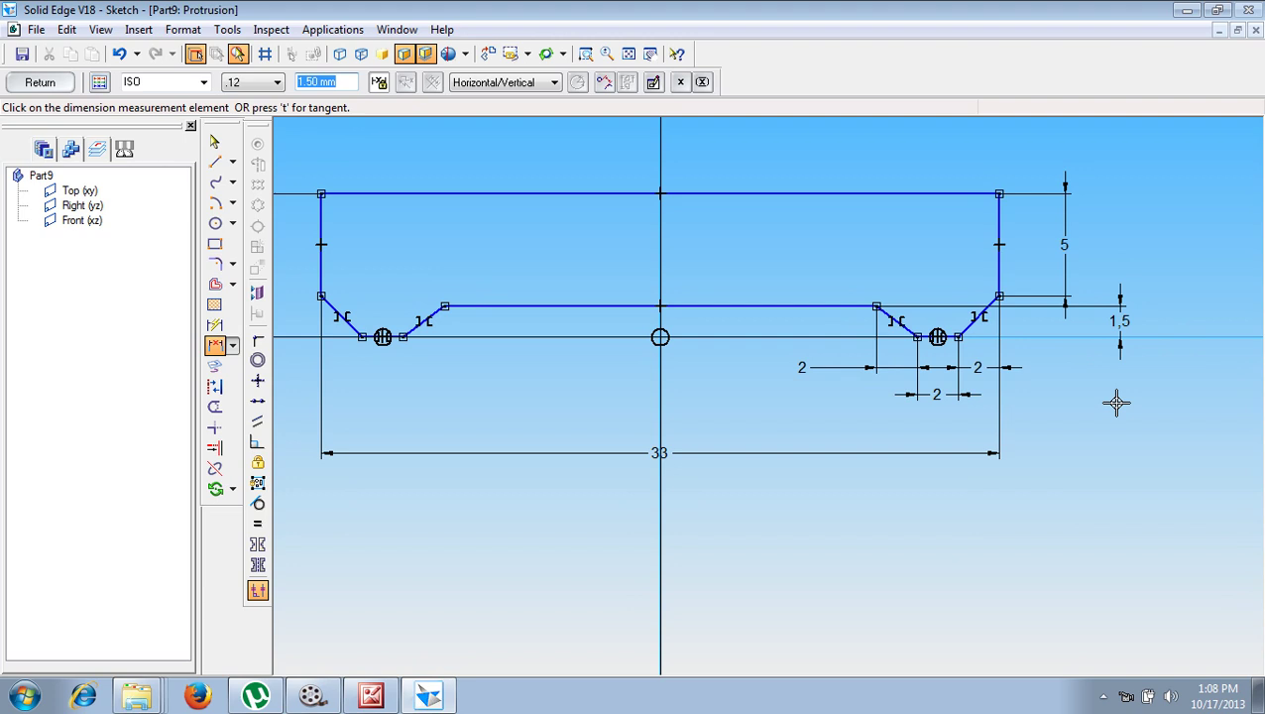
Draw a 20 mm diameter circle centred on the top edge at the vertical axis
left_click(216, 225)
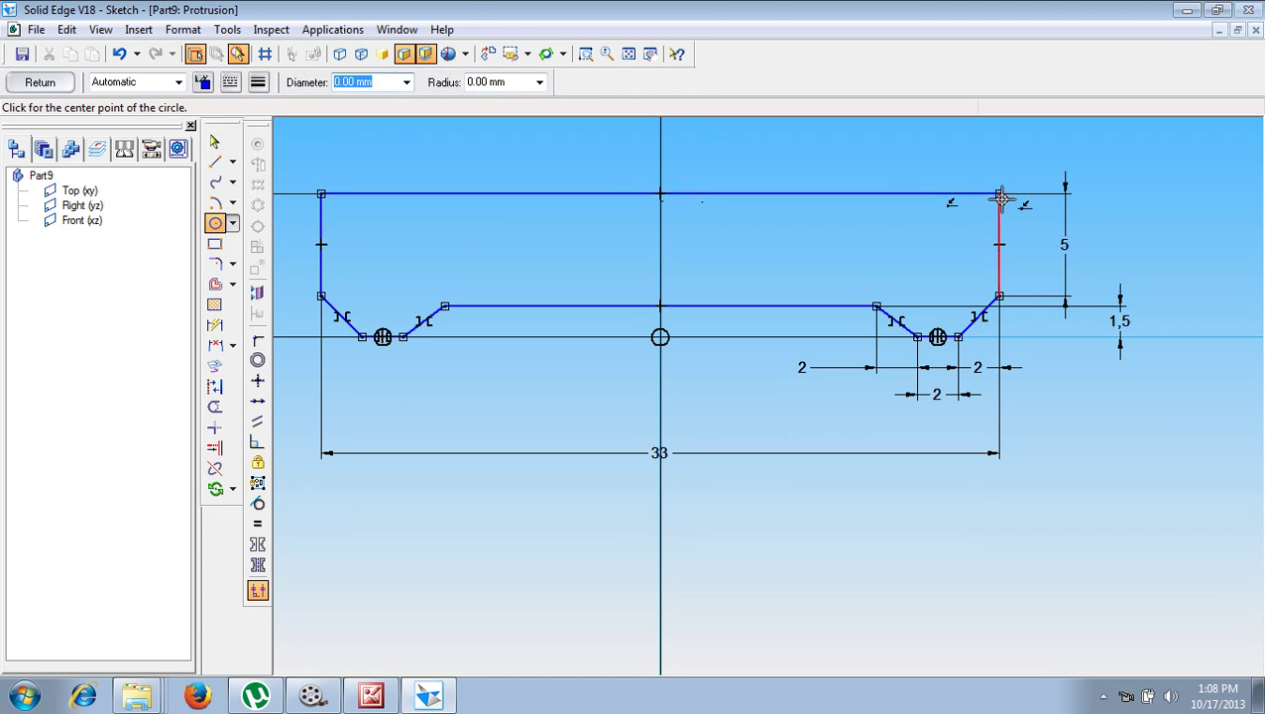
left_click(661, 194)
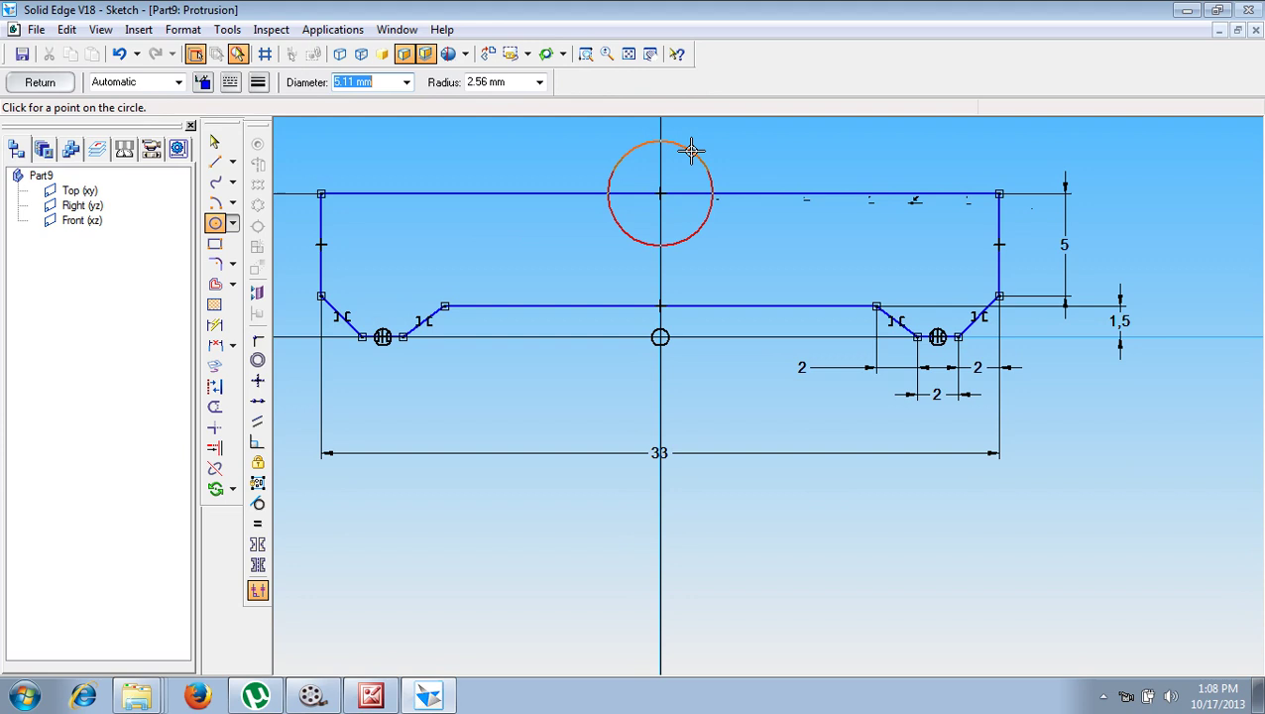
type("20")
key("Return")
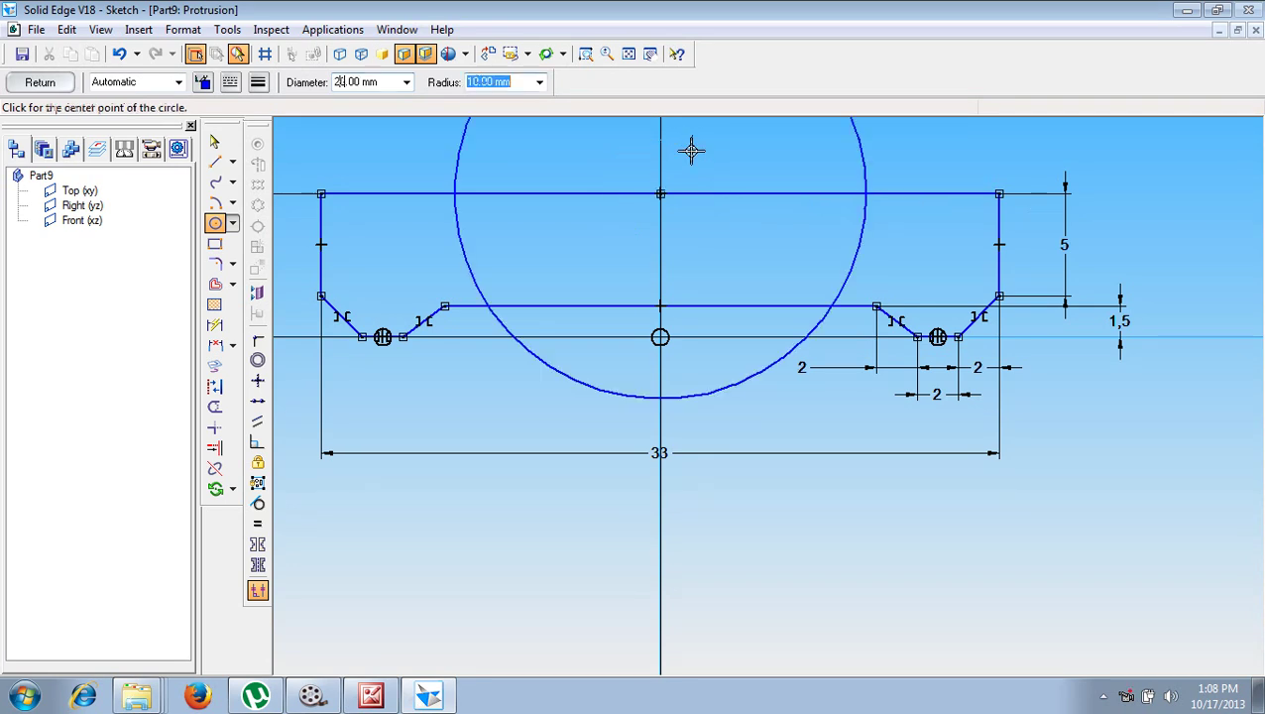
left_click(629, 54)
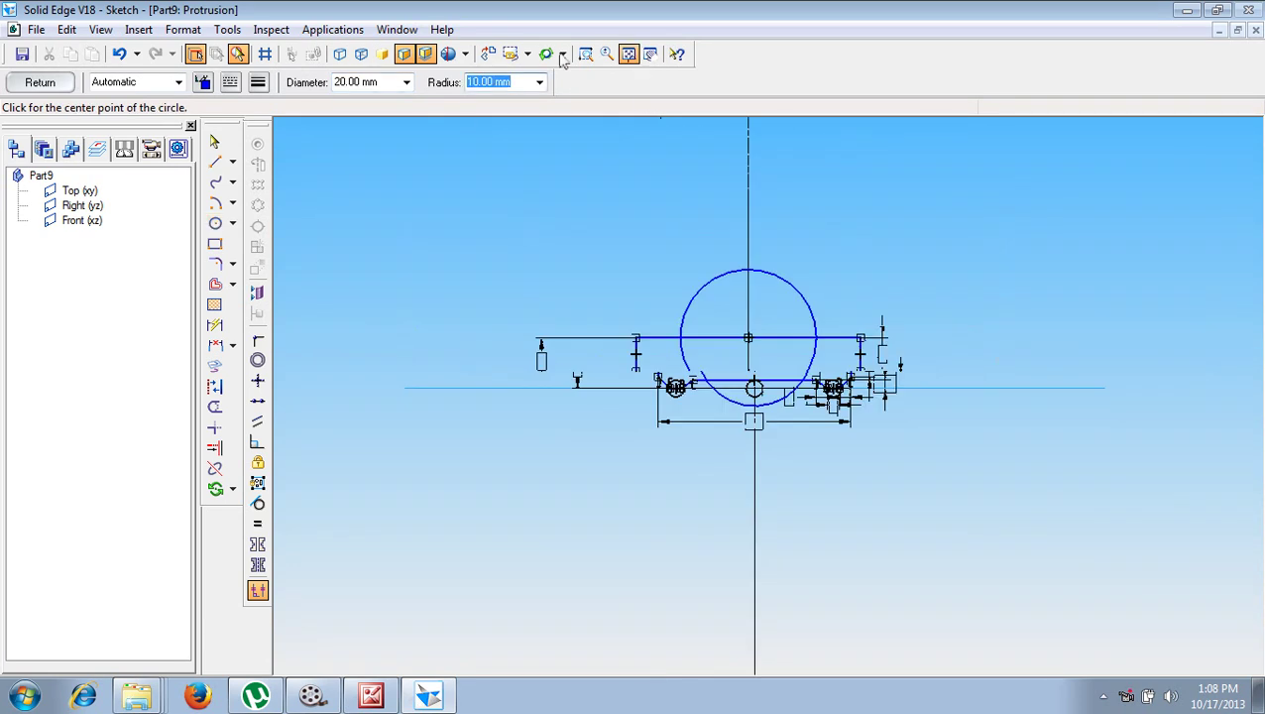
left_click(585, 54)
left_click_drag(697, 309, 855, 444)
key("Escape")
key("Tab")
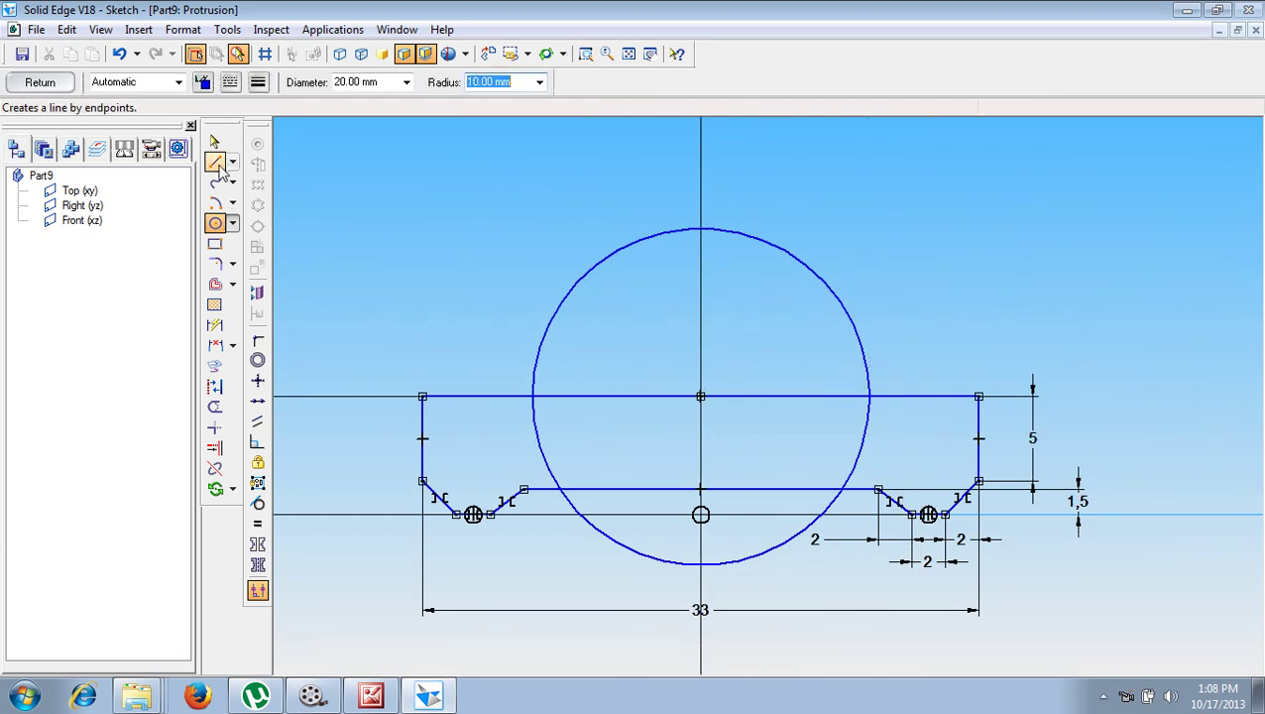
Draw lines from the top-left and top-right corners tangent to the circle's sides
left_click(215, 163)
left_click(421, 397)
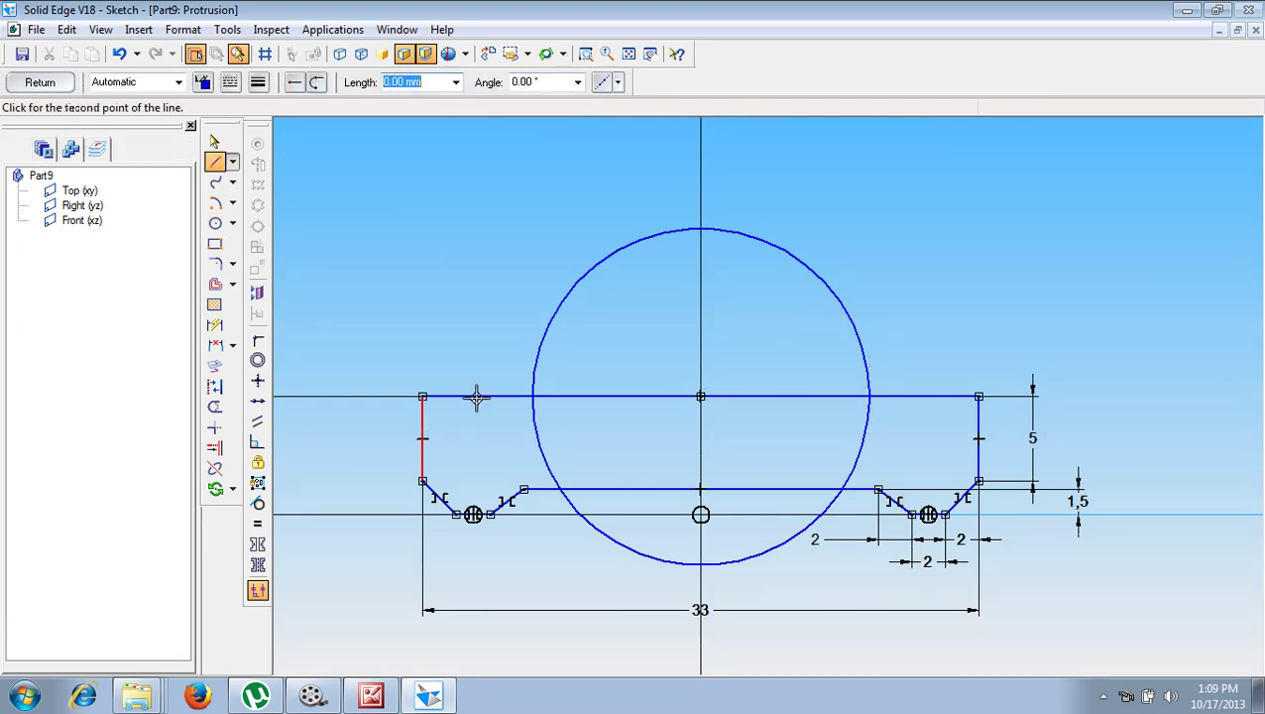
left_click(600, 260)
right_click(891, 353)
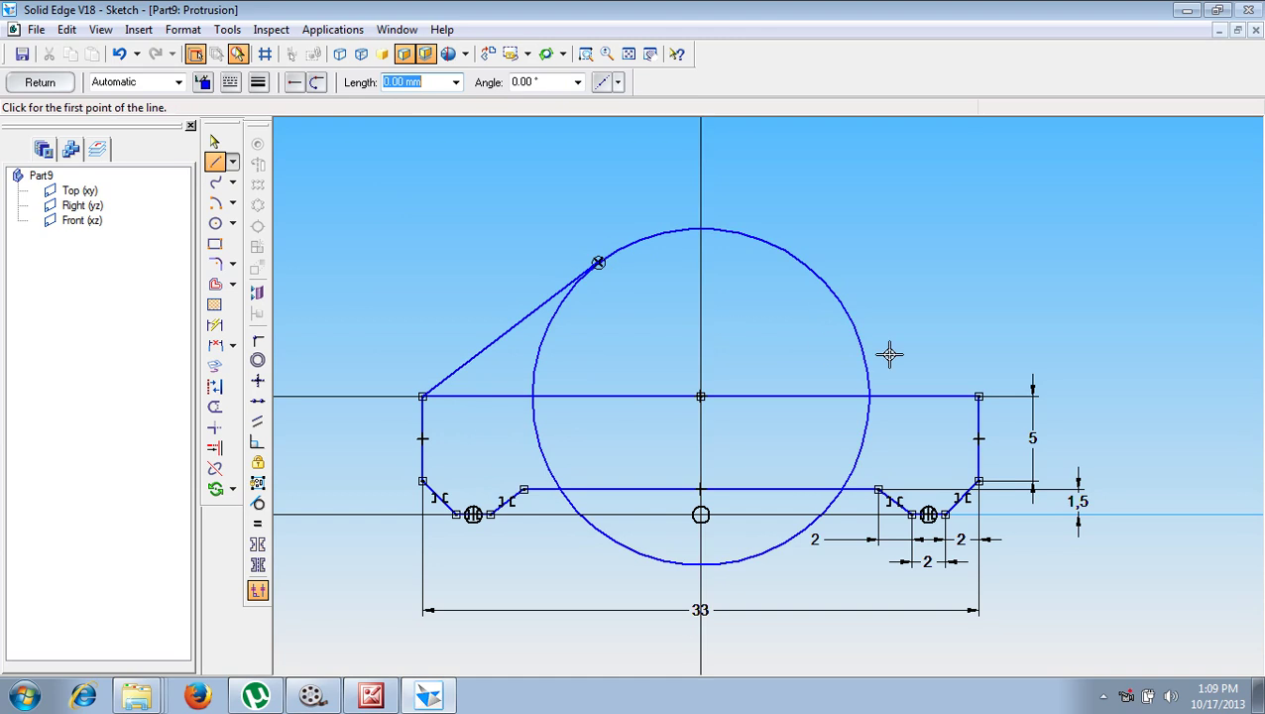
left_click(978, 397)
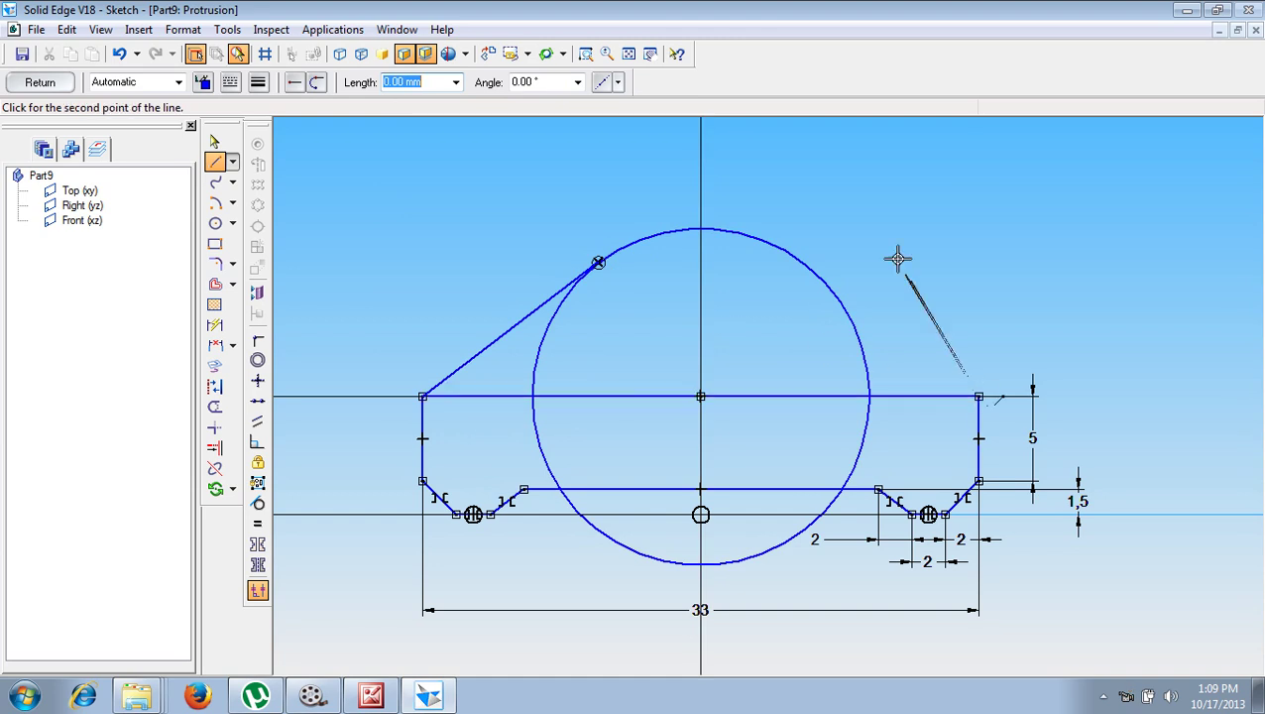
left_click(800, 257)
right_click(788, 325)
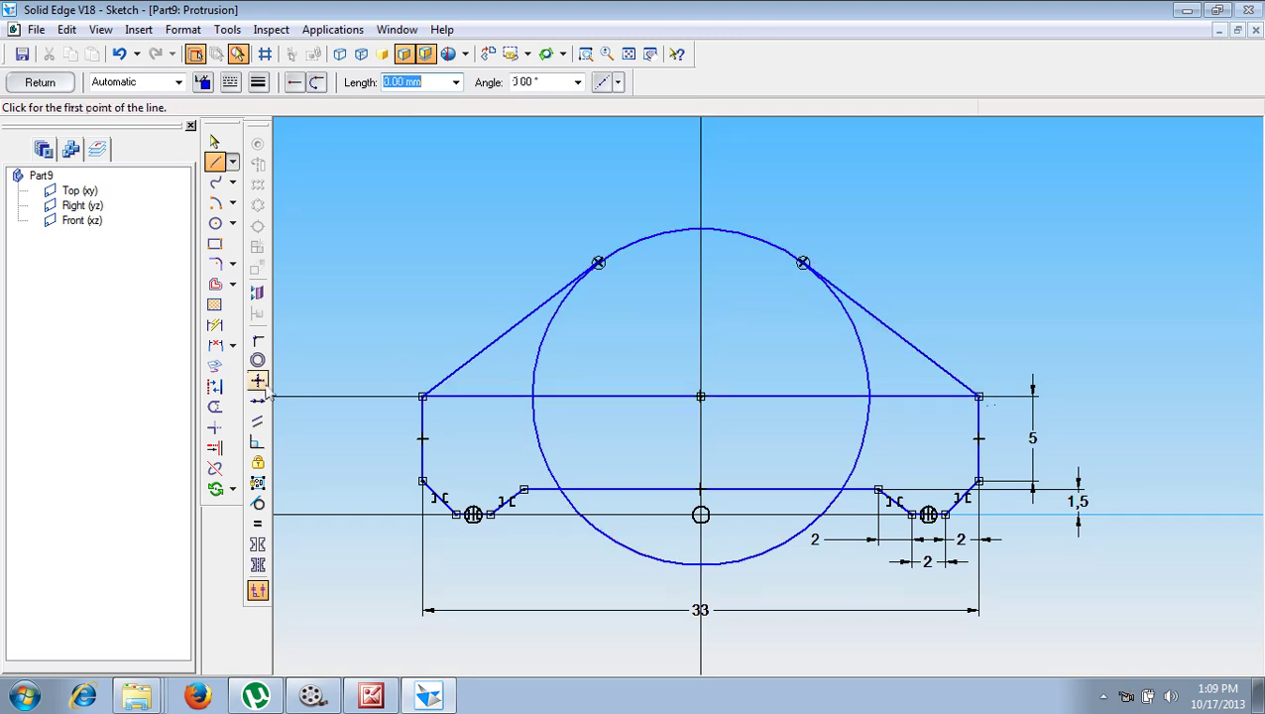
Trim the inner circle arcs and old top edge, then delete the leftover lower arc
left_click(214, 407)
left_click(553, 313)
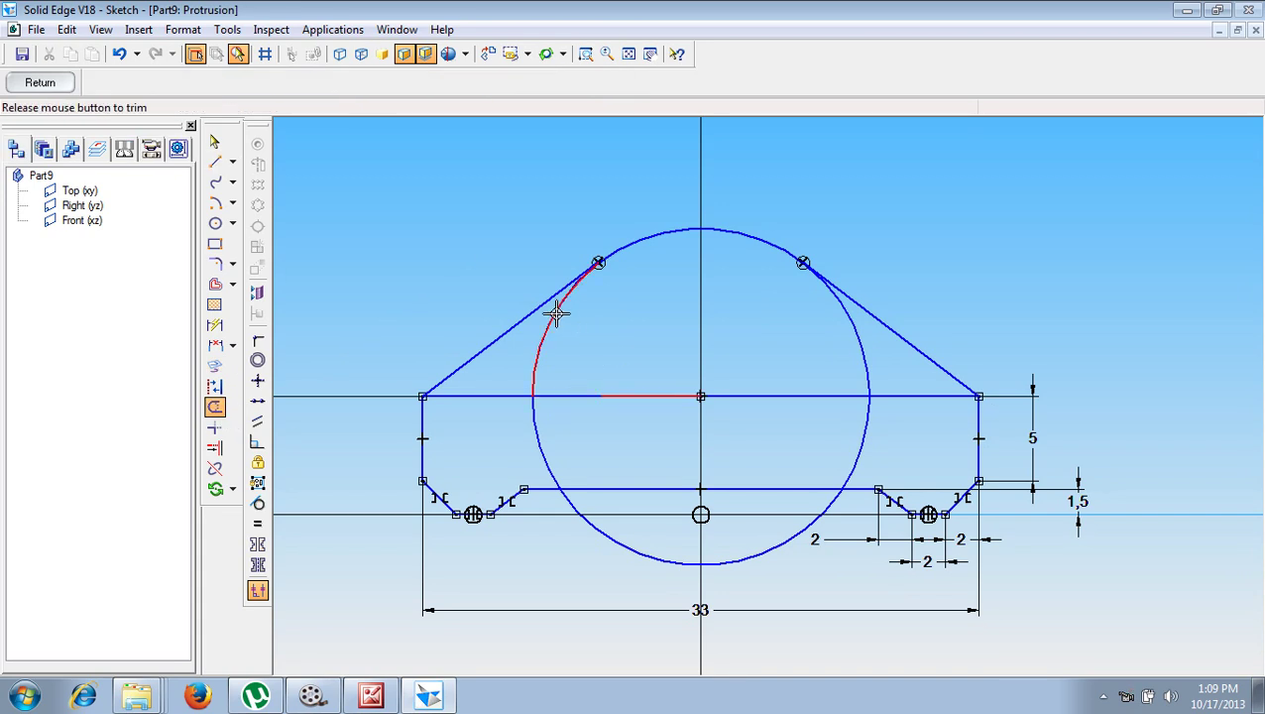
left_click(847, 328)
left_click(835, 393)
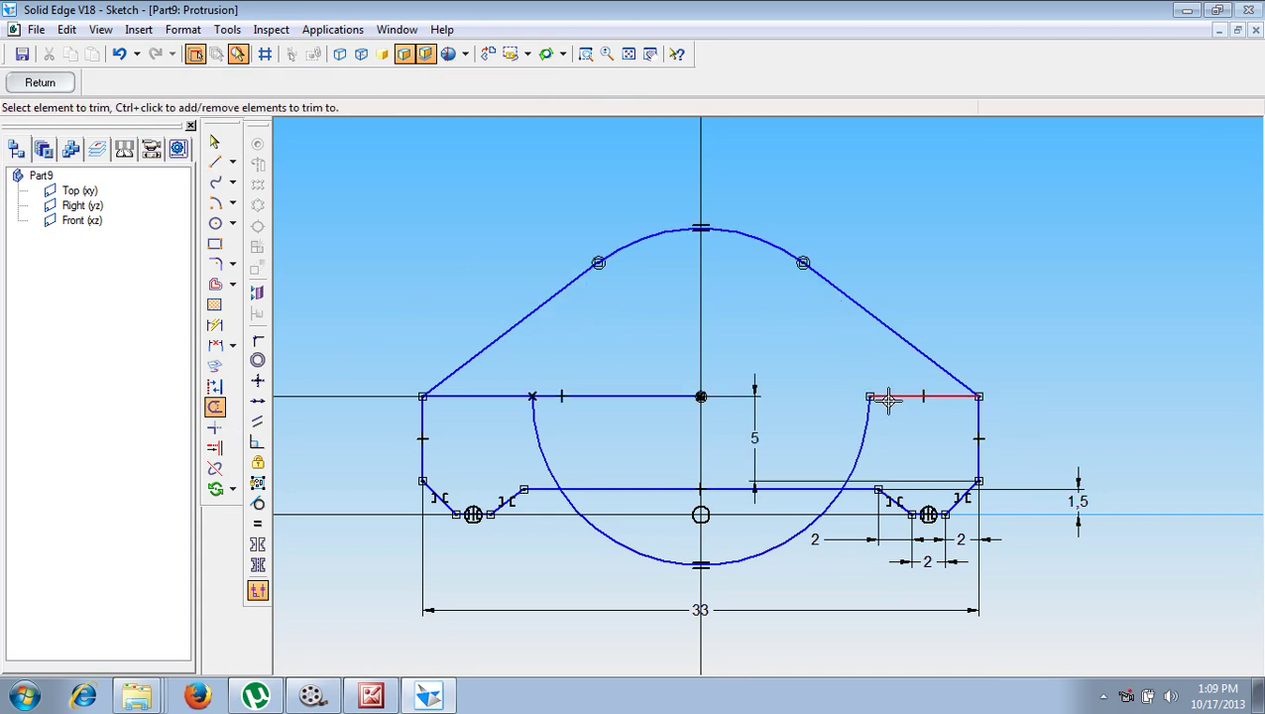
left_click(892, 398)
left_click(882, 416)
mouse_move(726, 415)
left_mouse_down()
mouse_move(657, 397)
mouse_move(500, 397)
left_mouse_up()
left_click(527, 419)
key("Escape")
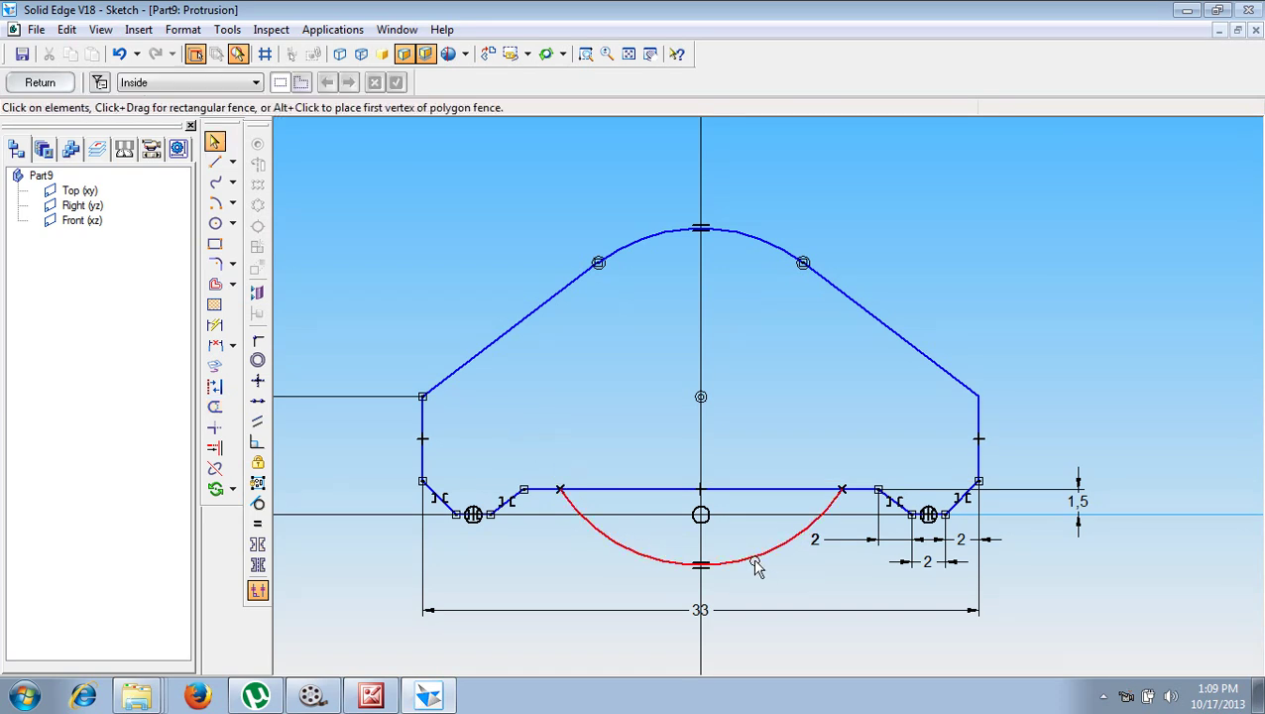
left_click(756, 560)
key("Delete")
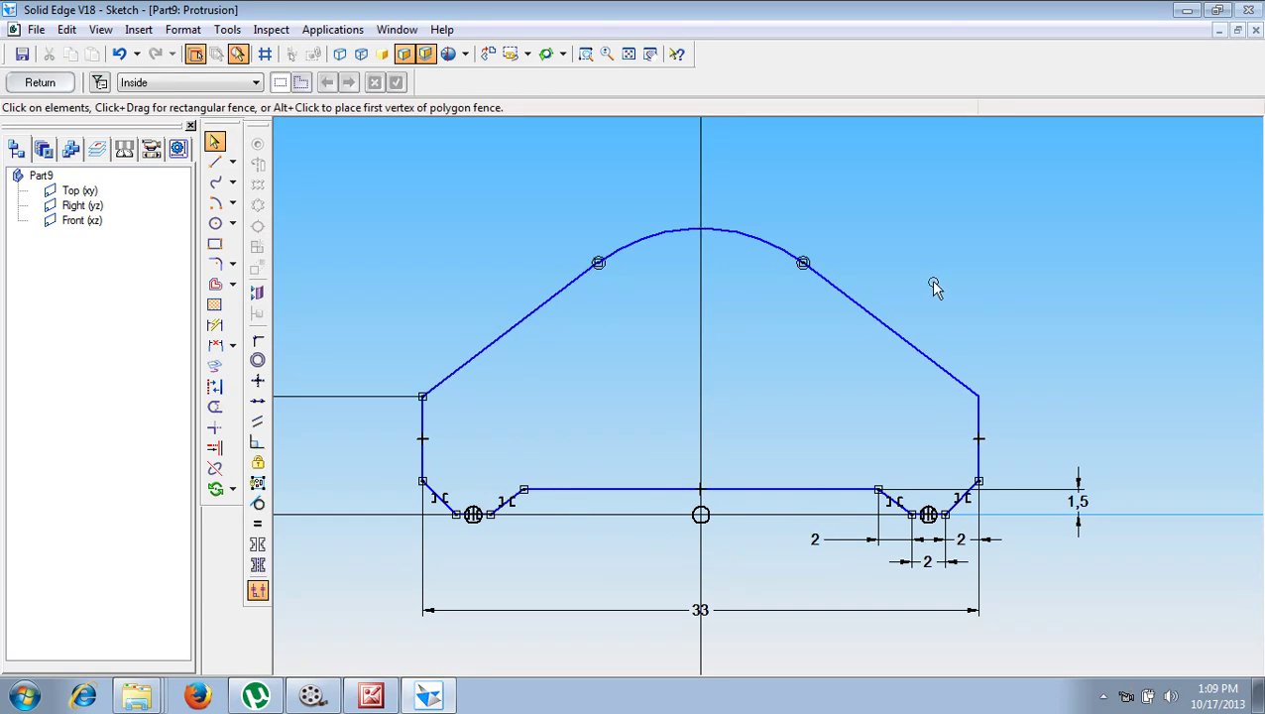
Dimension the top arc as R 10 and the right side height as 5 mm
left_click(215, 323)
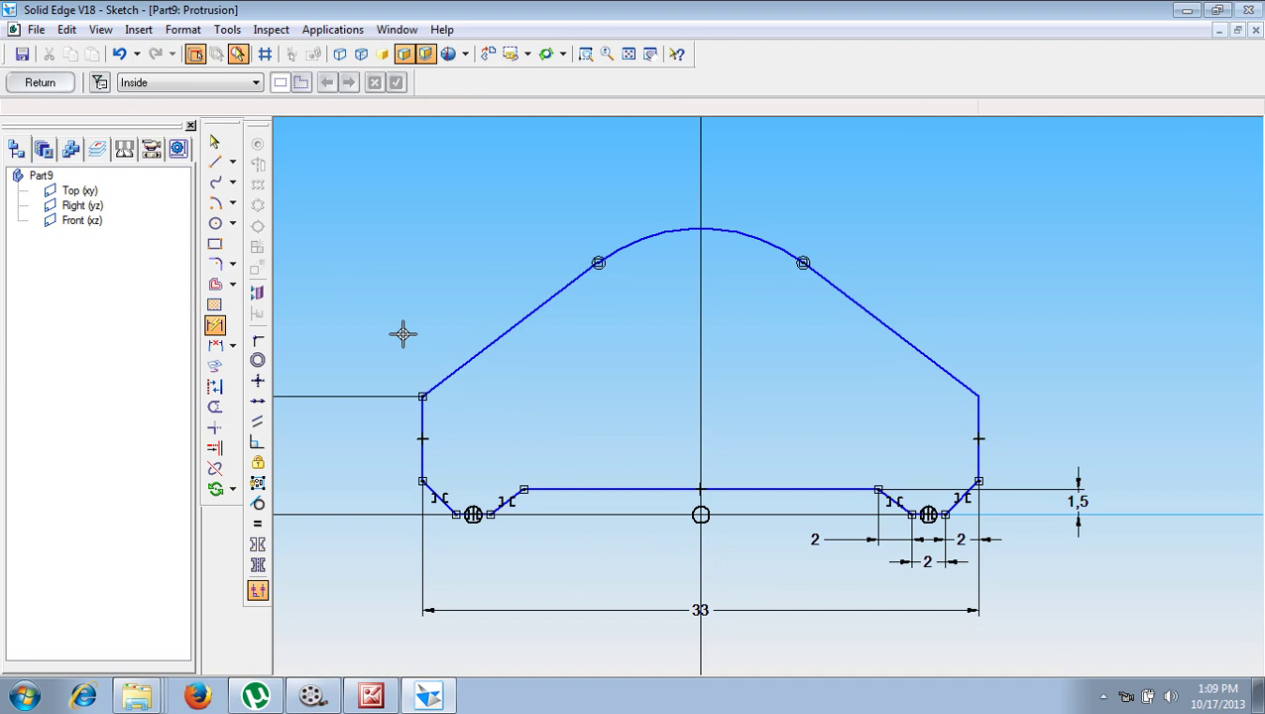
left_click(747, 230)
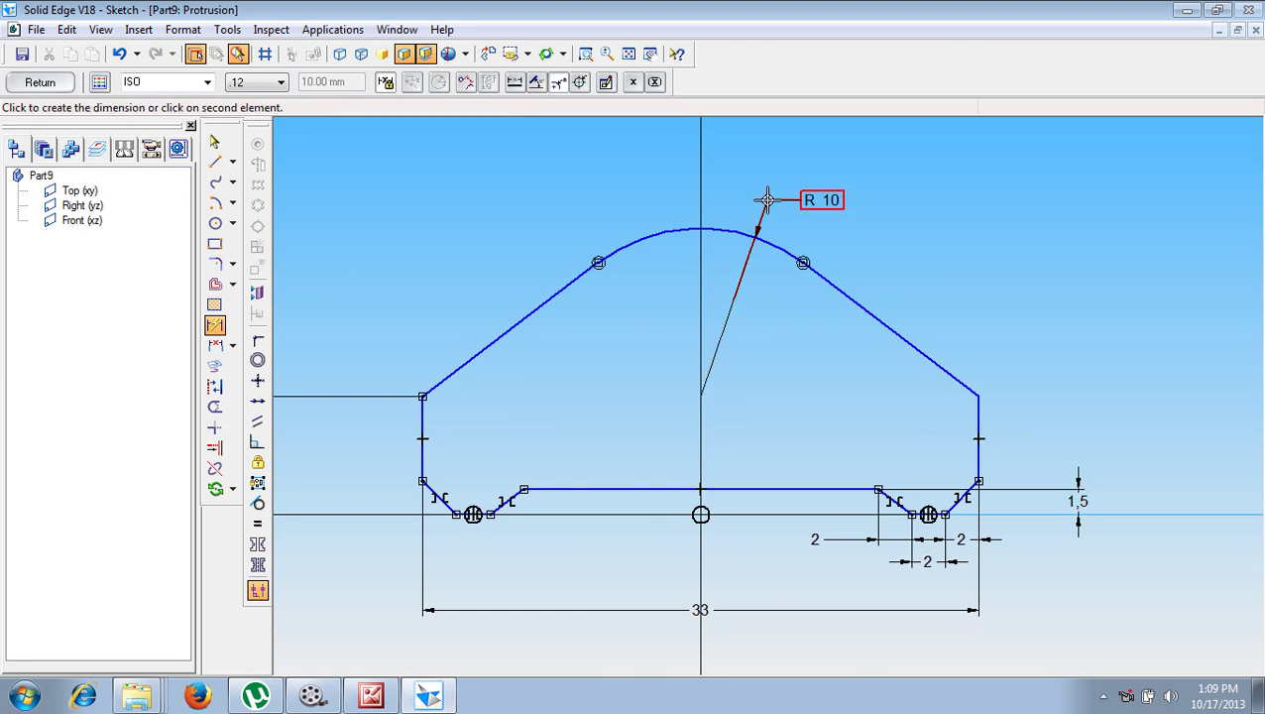
left_click(769, 199)
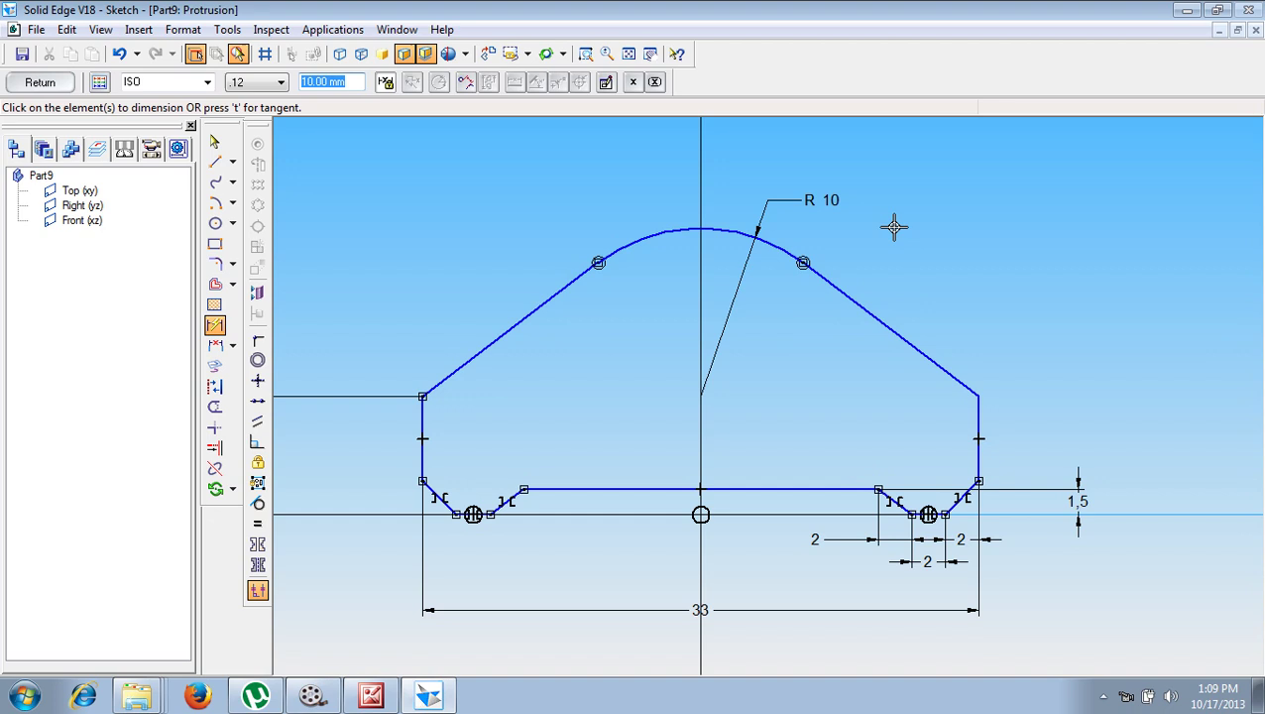
left_click(215, 344)
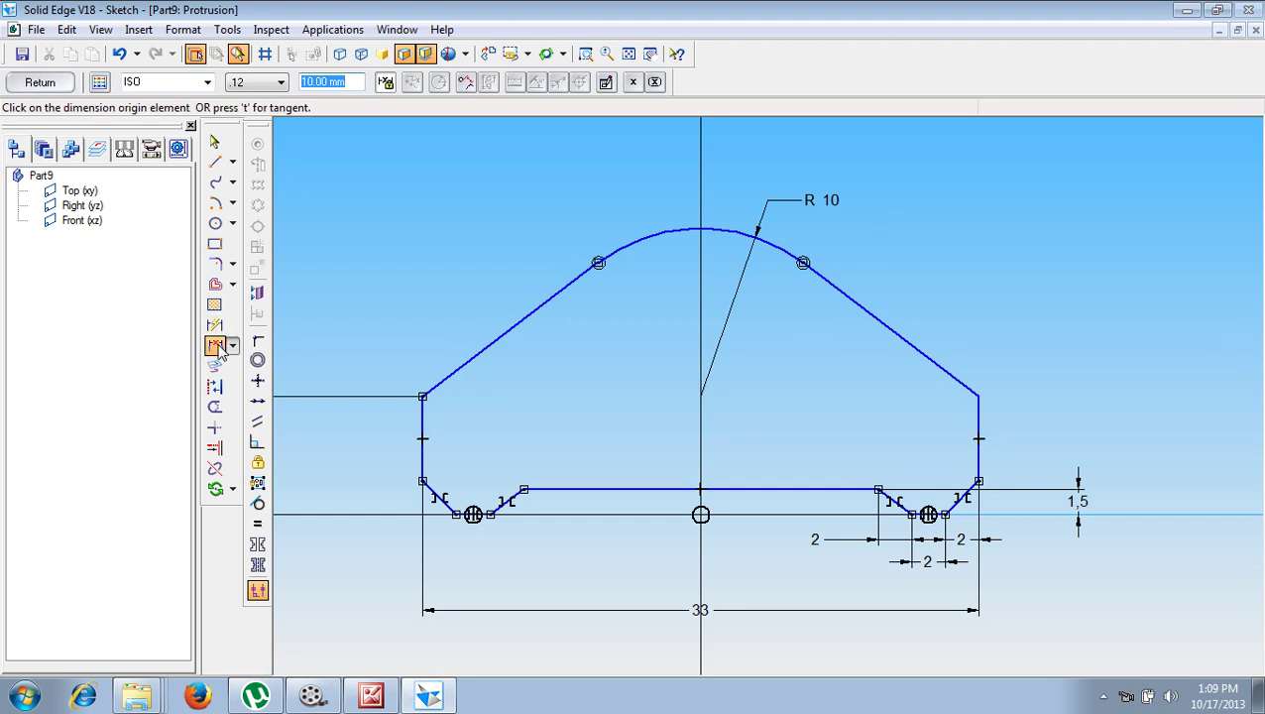
left_click(977, 392)
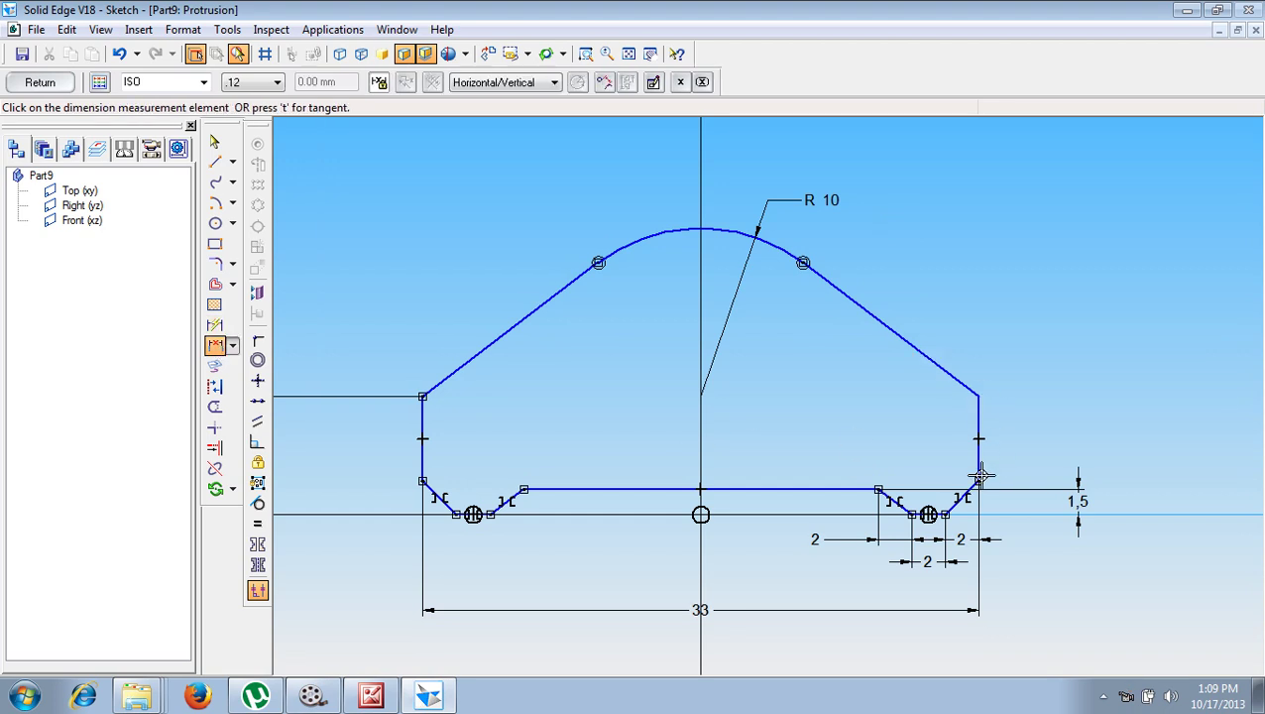
left_click(980, 478)
left_click(1144, 443)
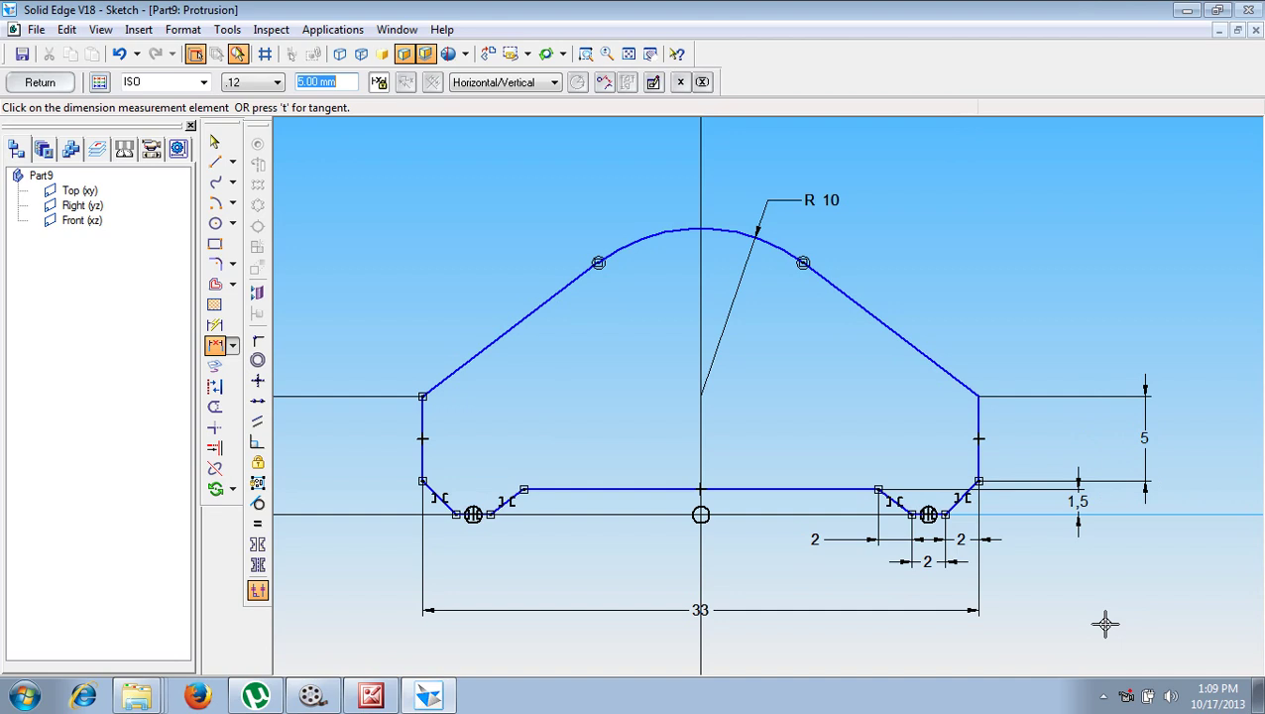
right_click(1106, 622)
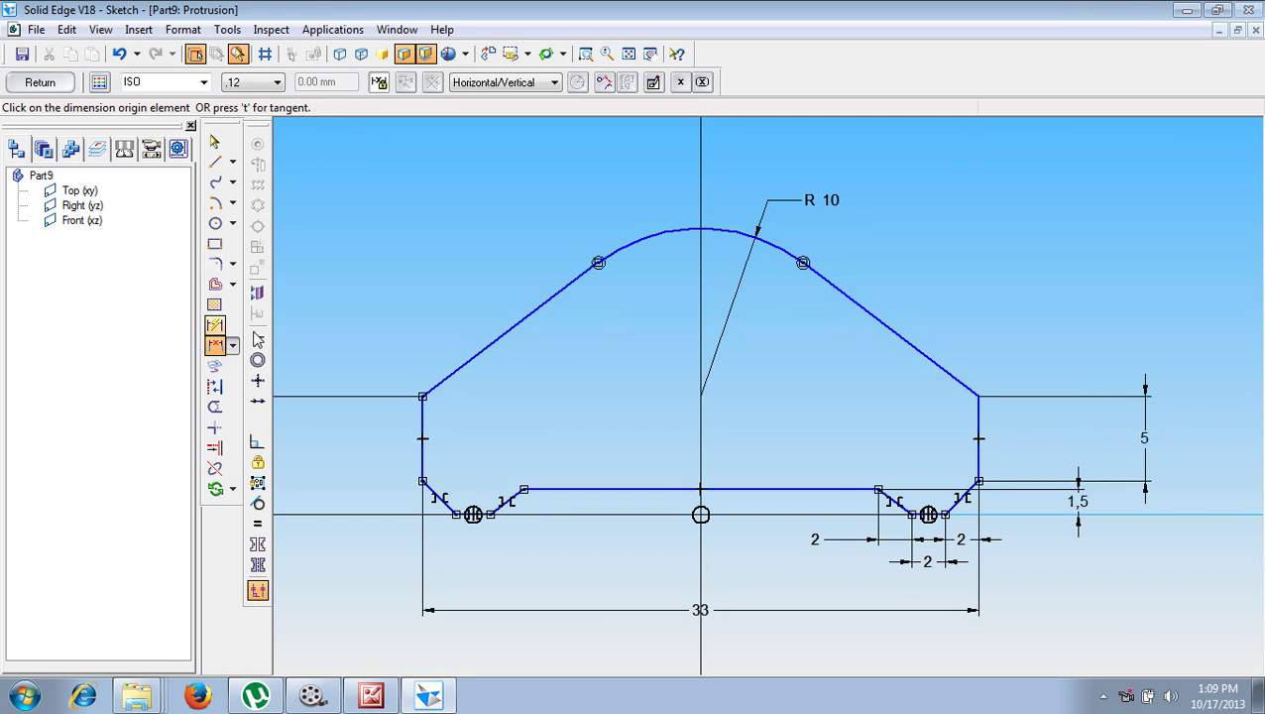
Connect the right vertical edge to the right slanted line
left_click(257, 340)
left_click(978, 407)
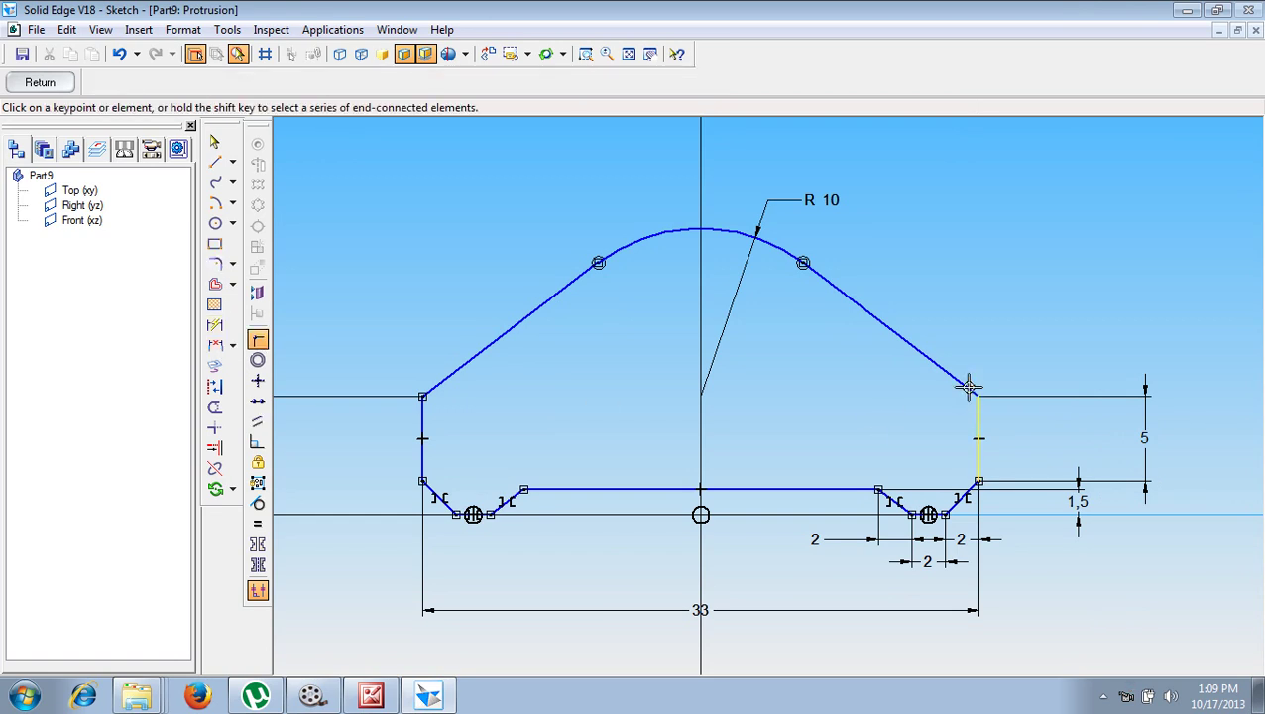
left_click(978, 392)
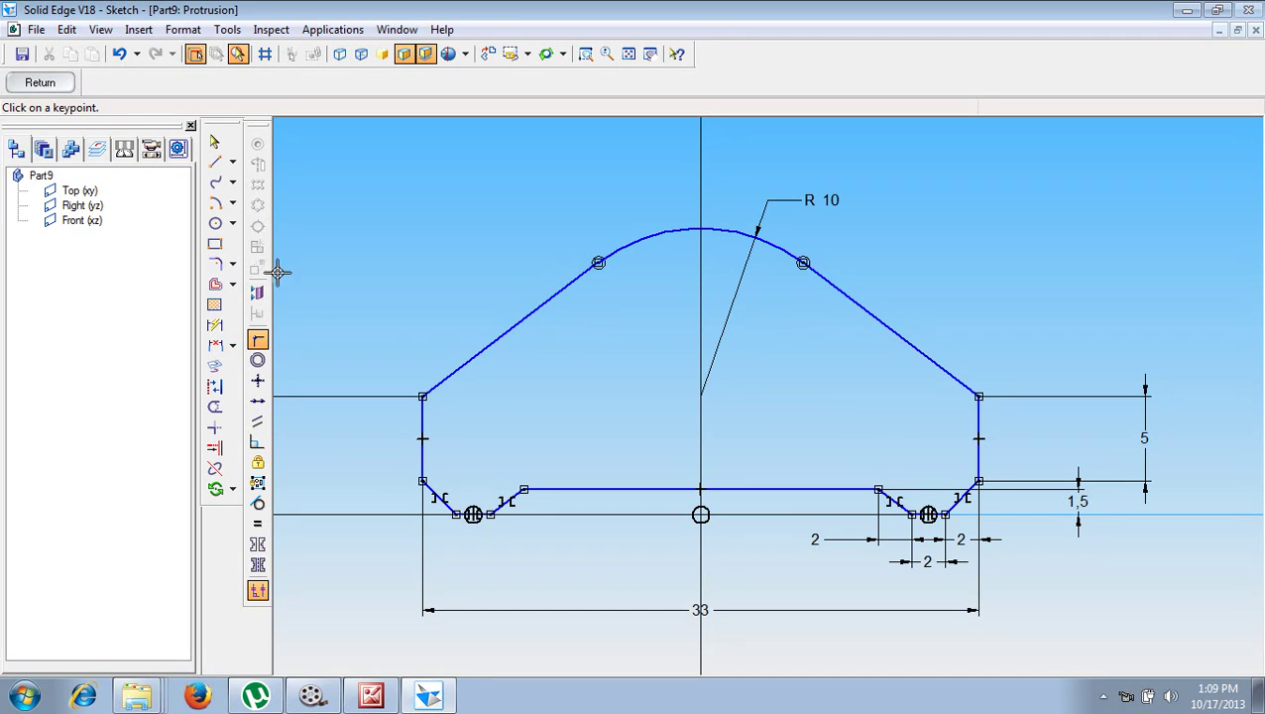
Draw a 10.5 mm diameter hole circle at the arc centre
left_click(215, 222)
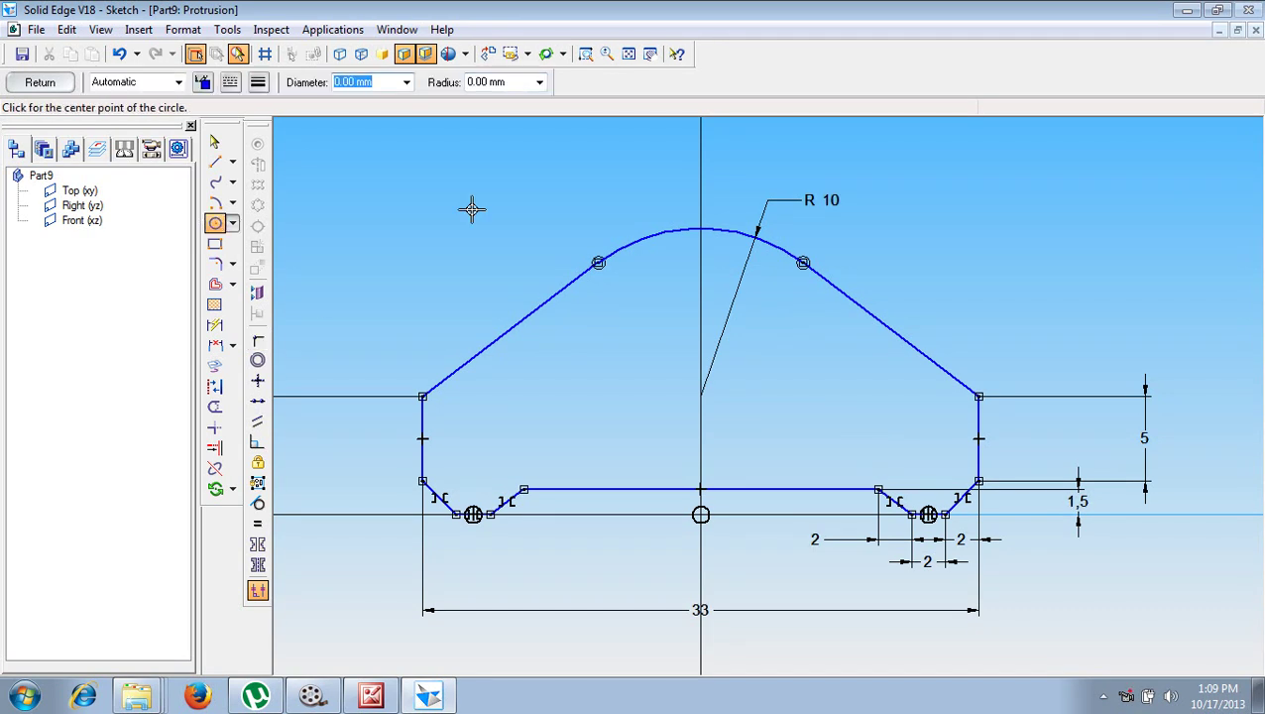
type("10.5")
key("Tab")
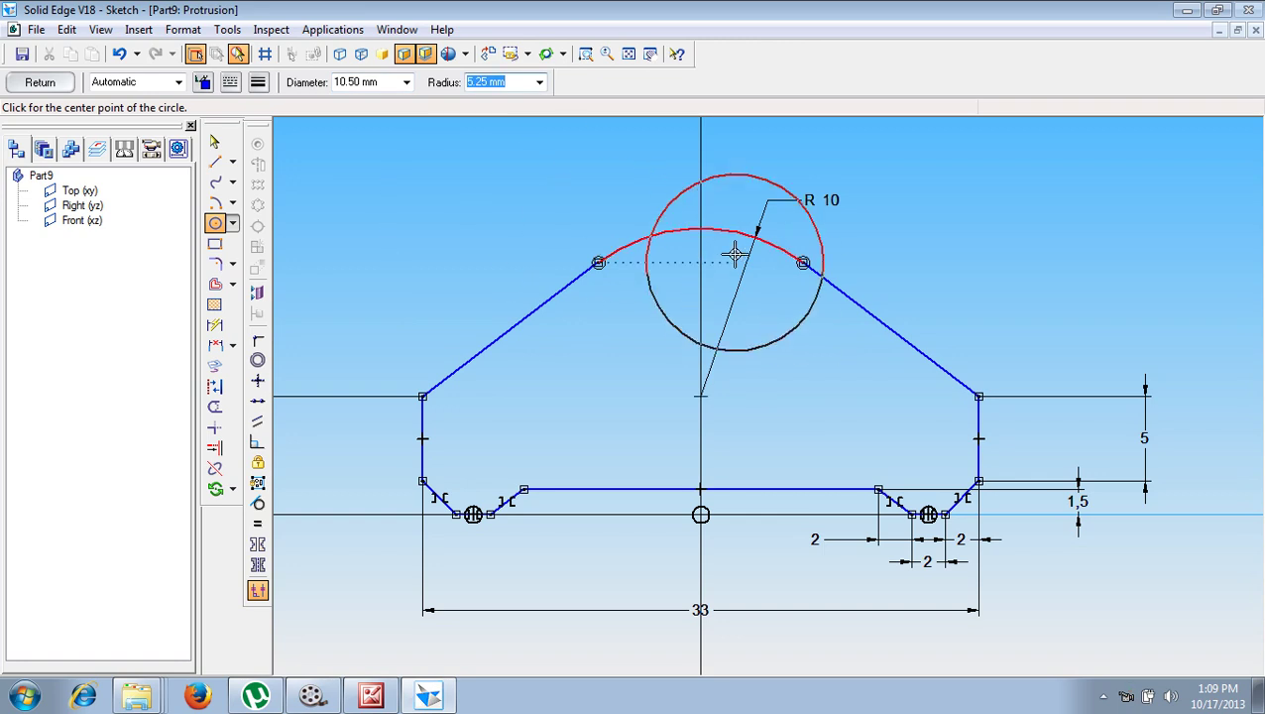
left_click(702, 396)
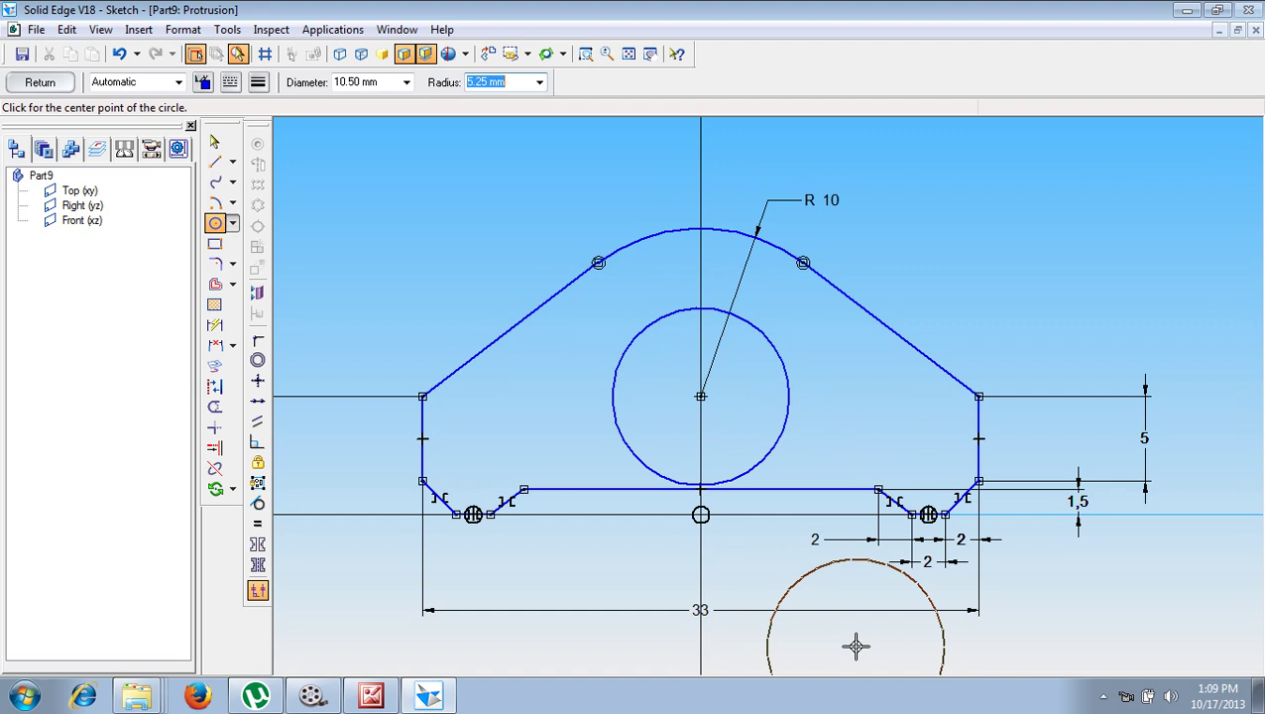
Add the Ø 10,5 diameter dimension to the hole and show the reference drawing in Picture Manager
left_click(214, 325)
left_click(757, 335)
left_click(909, 239)
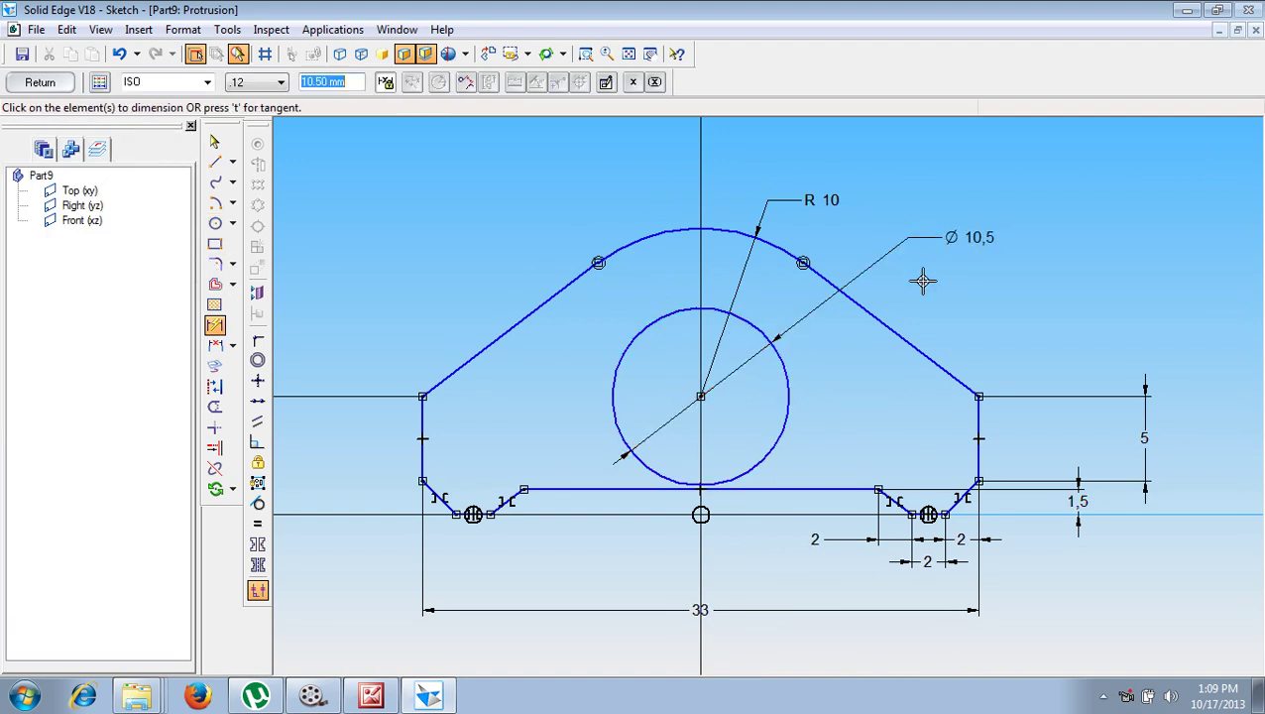
left_click(375, 702)
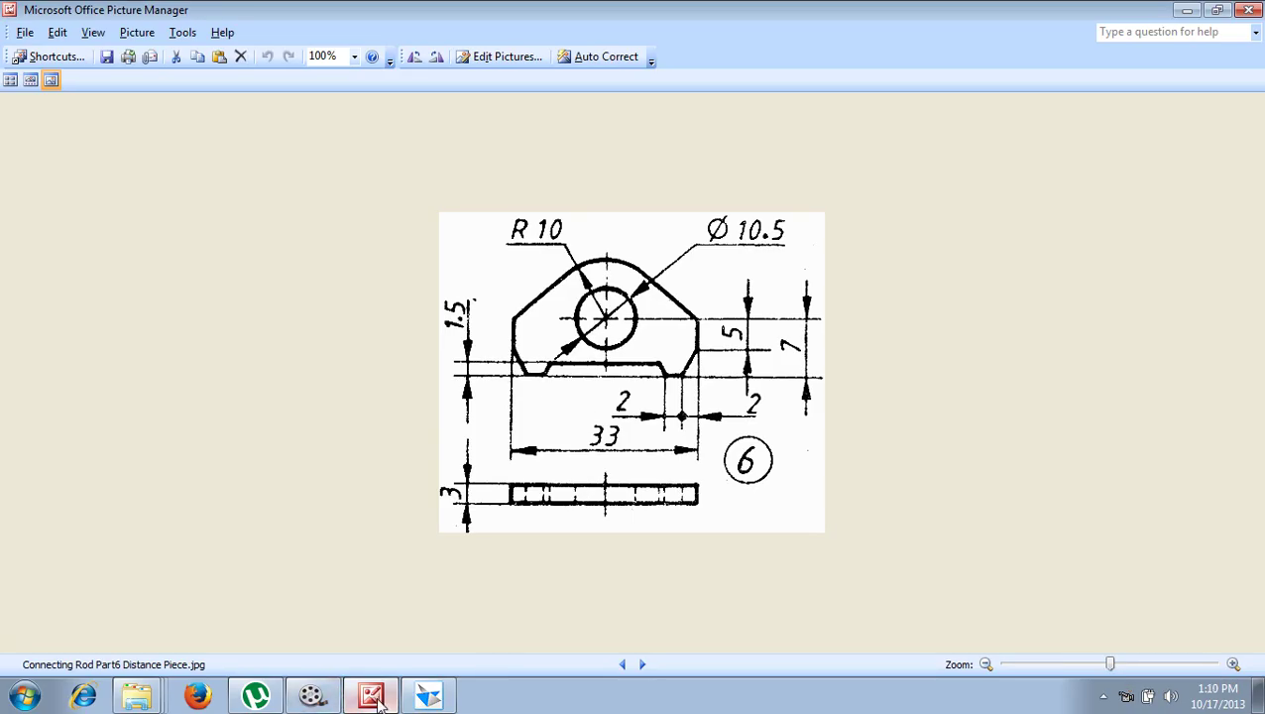
Finish the sketch and use the Profile Error Assistant to find the over-joined right notch intersection
left_click(313, 696)
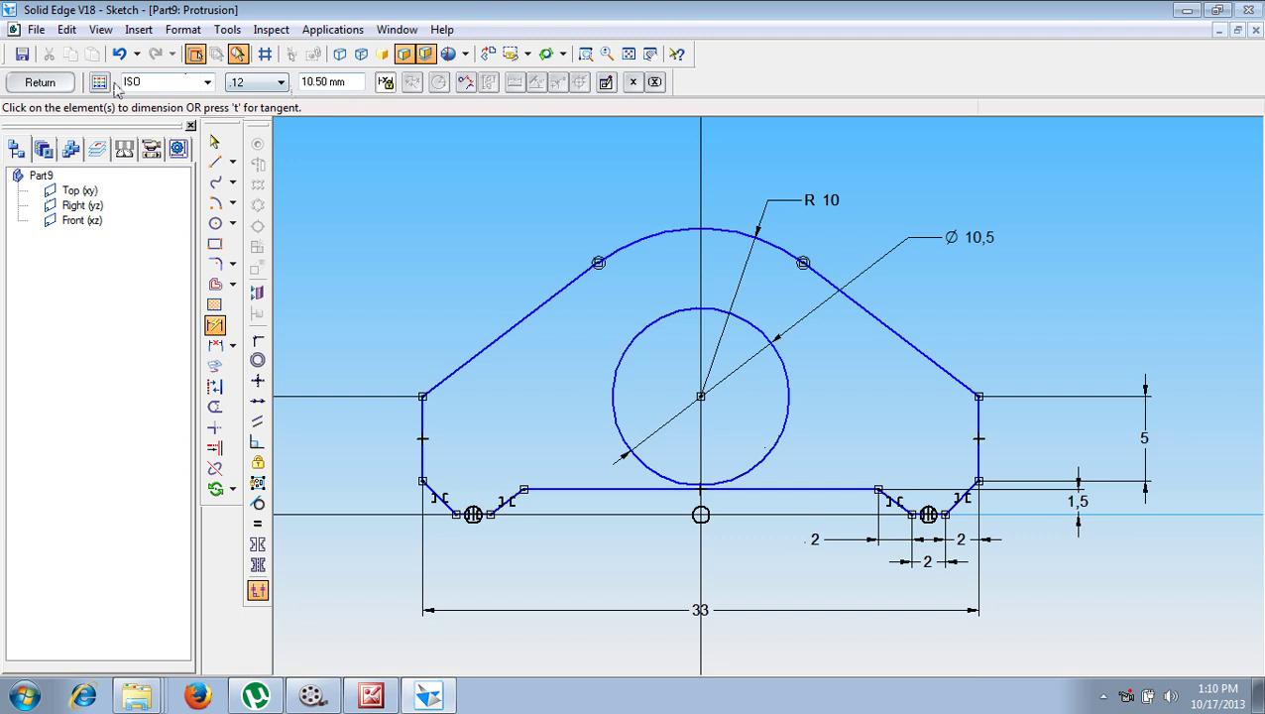
left_click(41, 83)
left_click(28, 85)
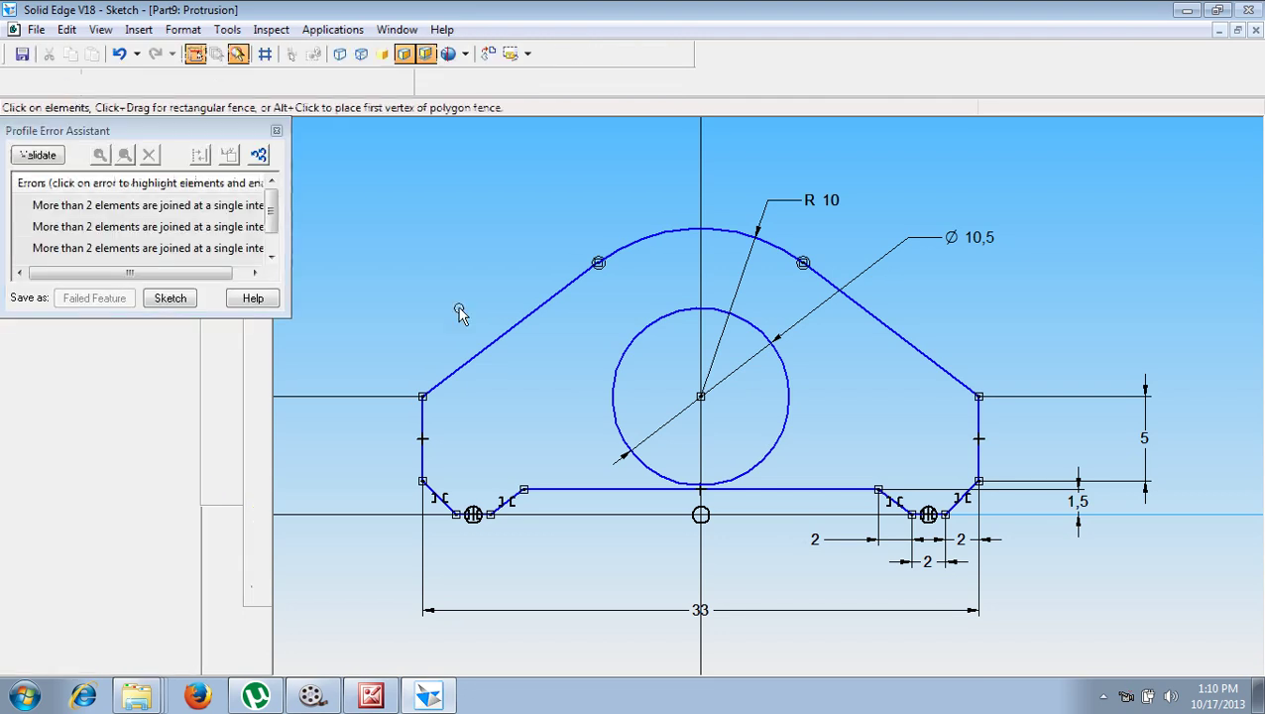
left_click(123, 204)
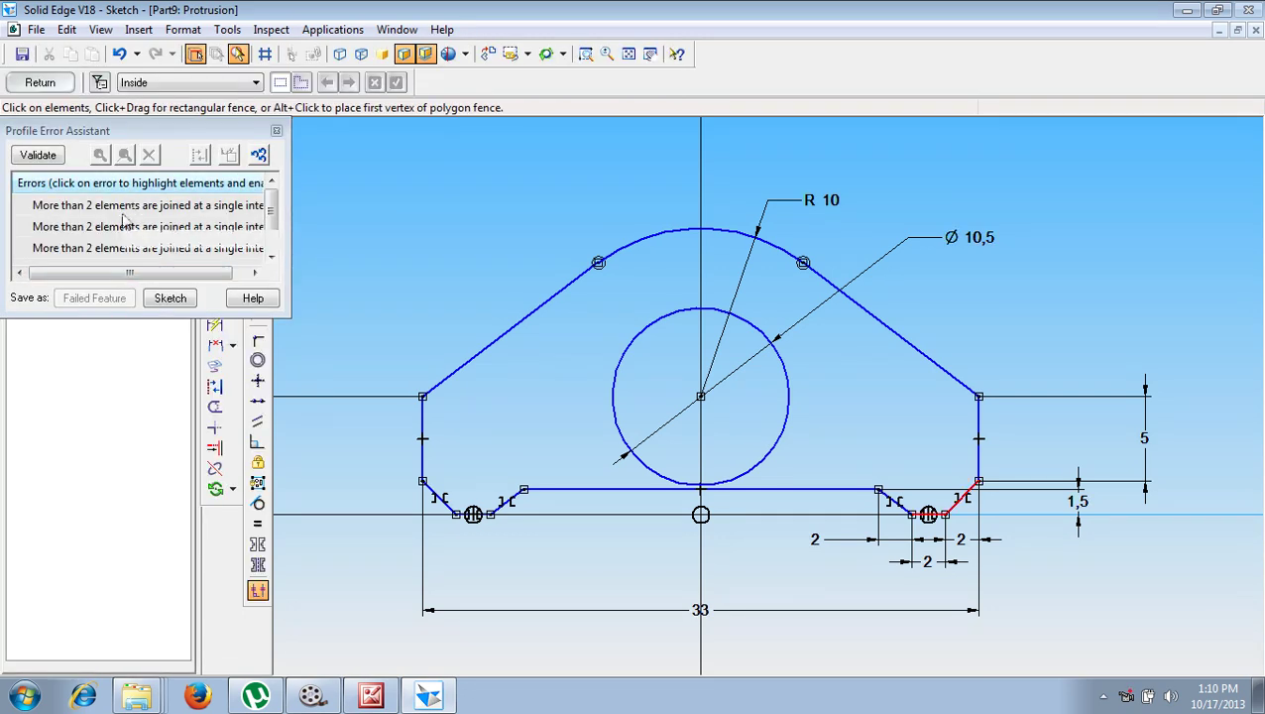
left_click(277, 132)
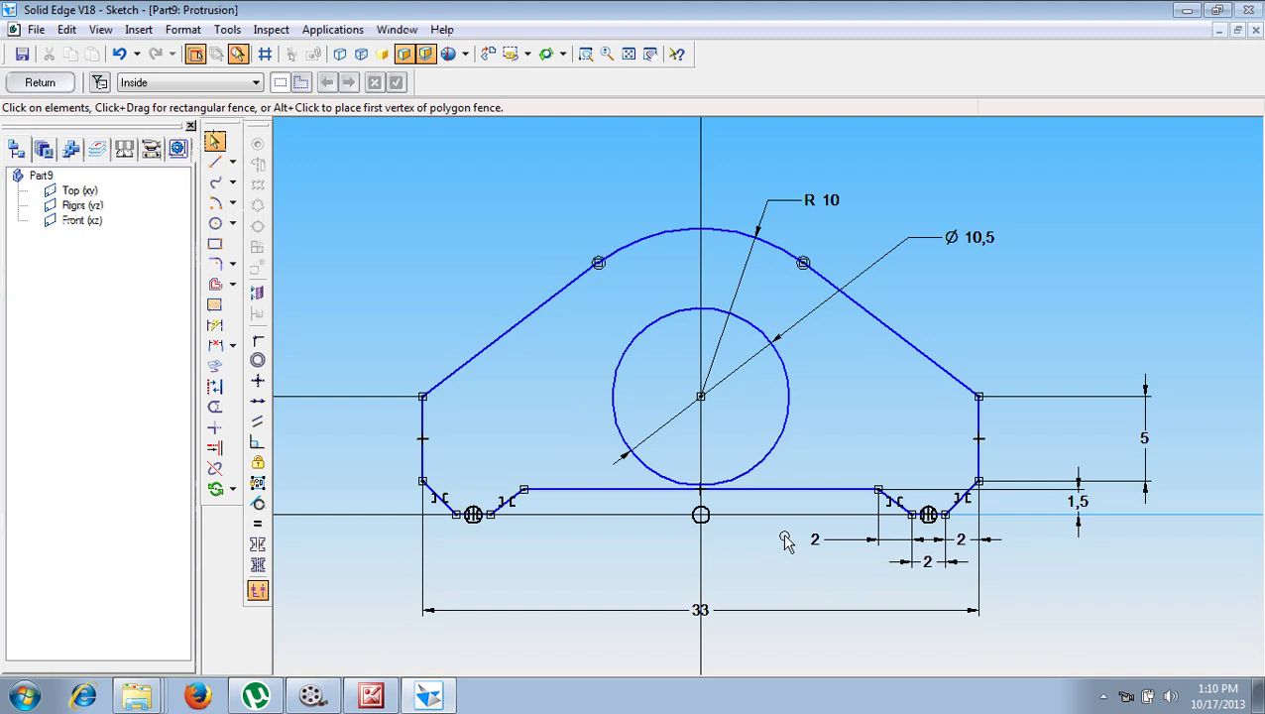
Delete the duplicate bottom line in the right notch using QuickPick
left_click(585, 54)
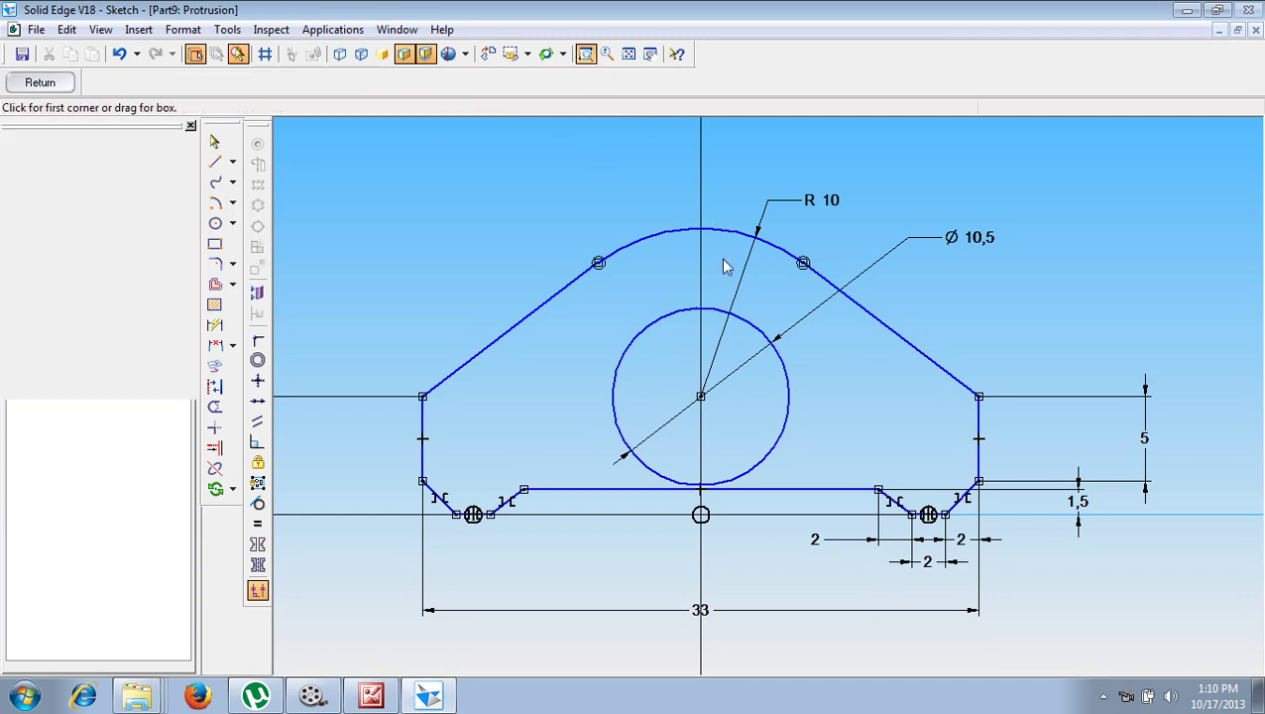
left_click_drag(877, 483, 992, 560)
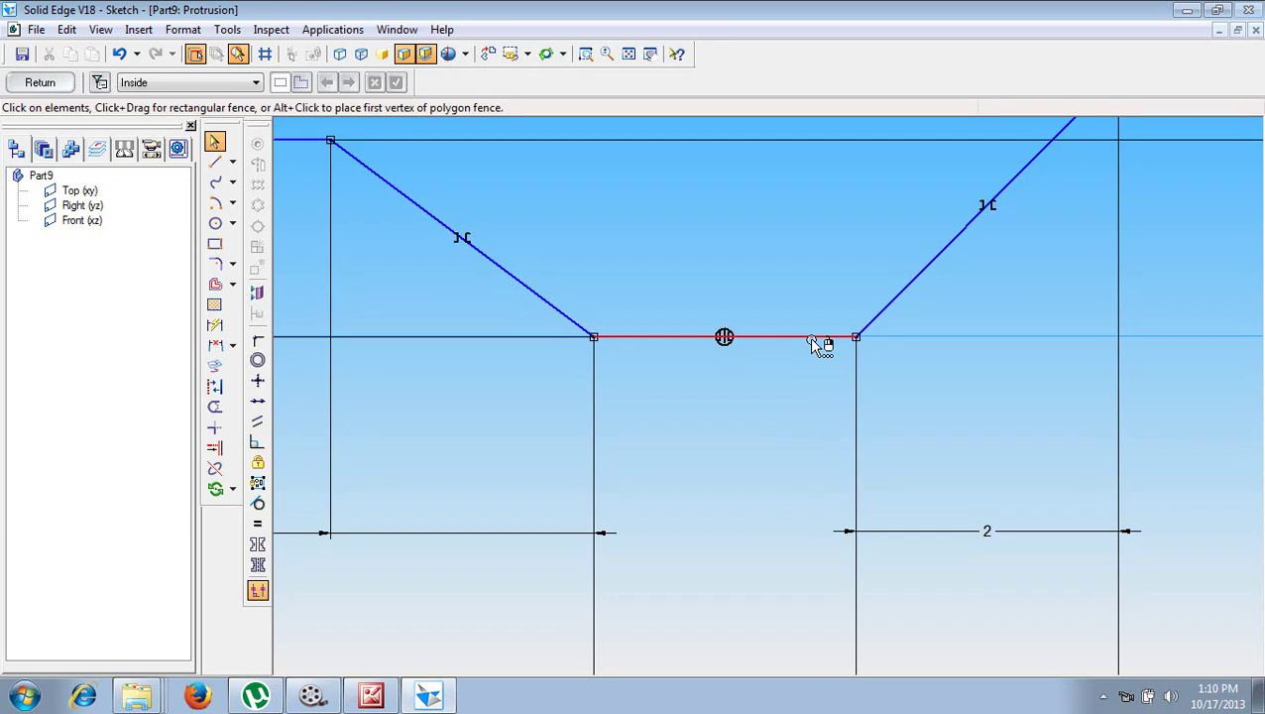
right_click(813, 344)
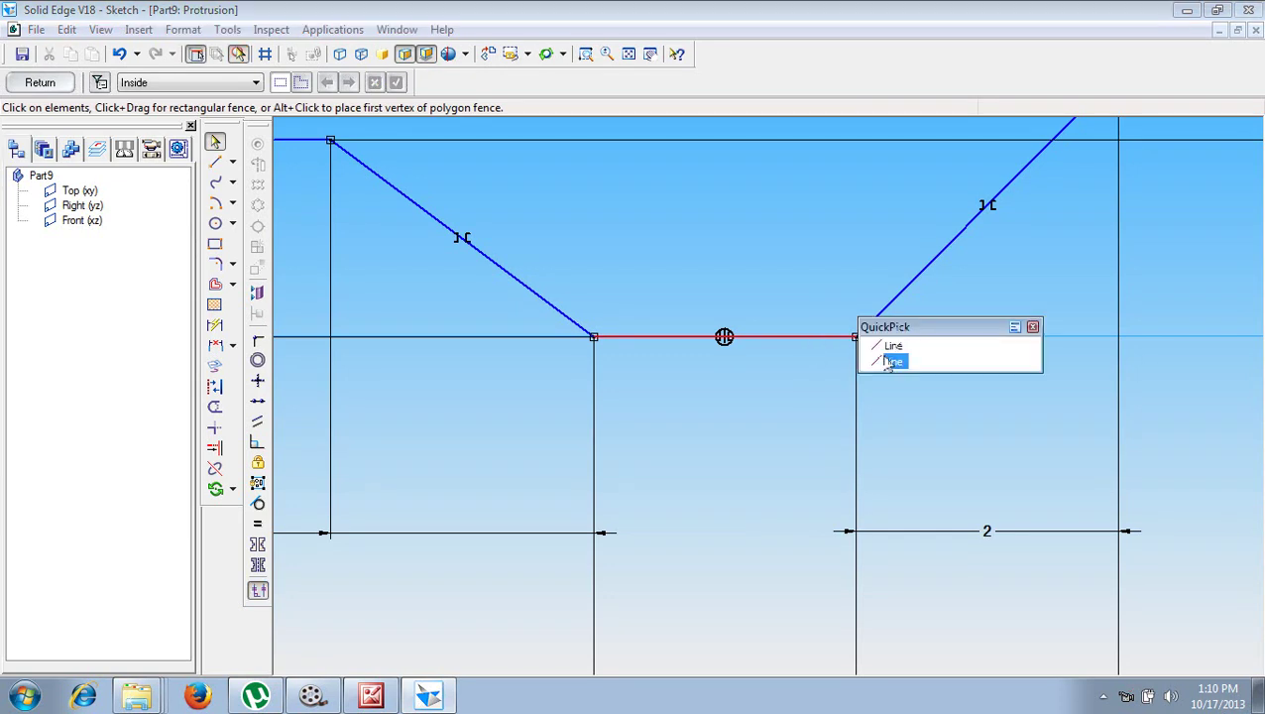
left_click(899, 364)
left_click(957, 454)
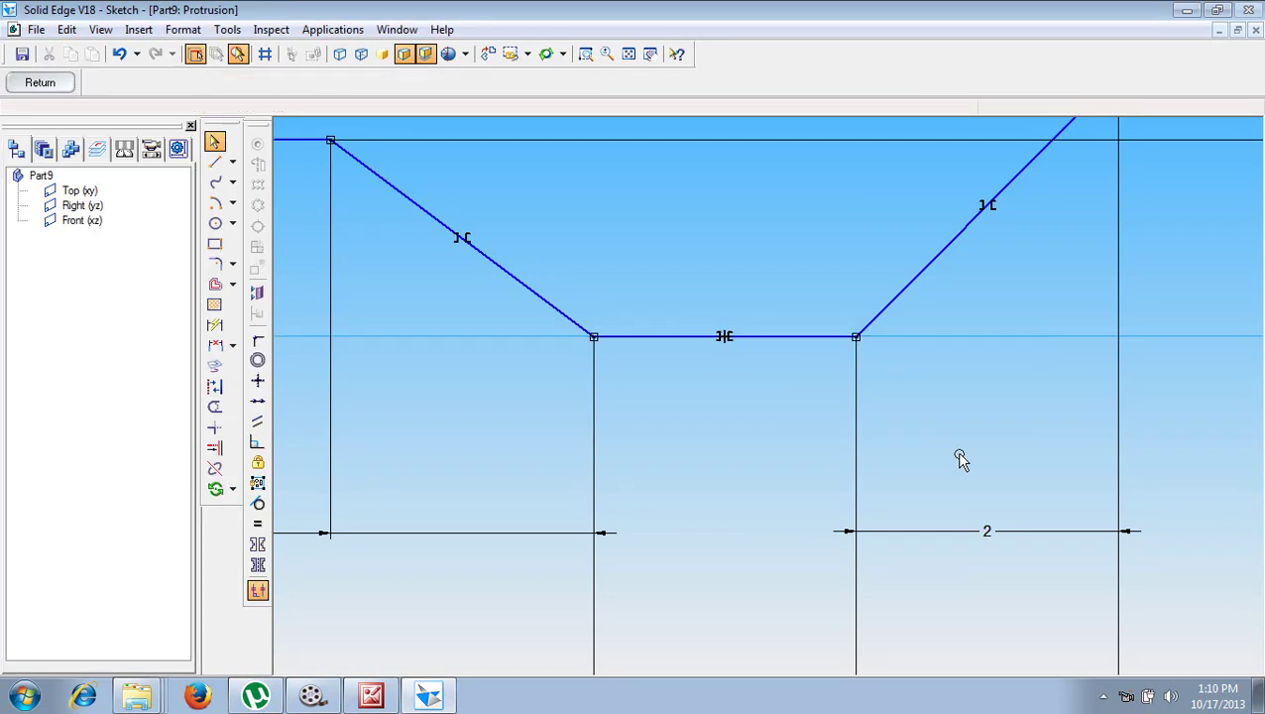
left_click(628, 53)
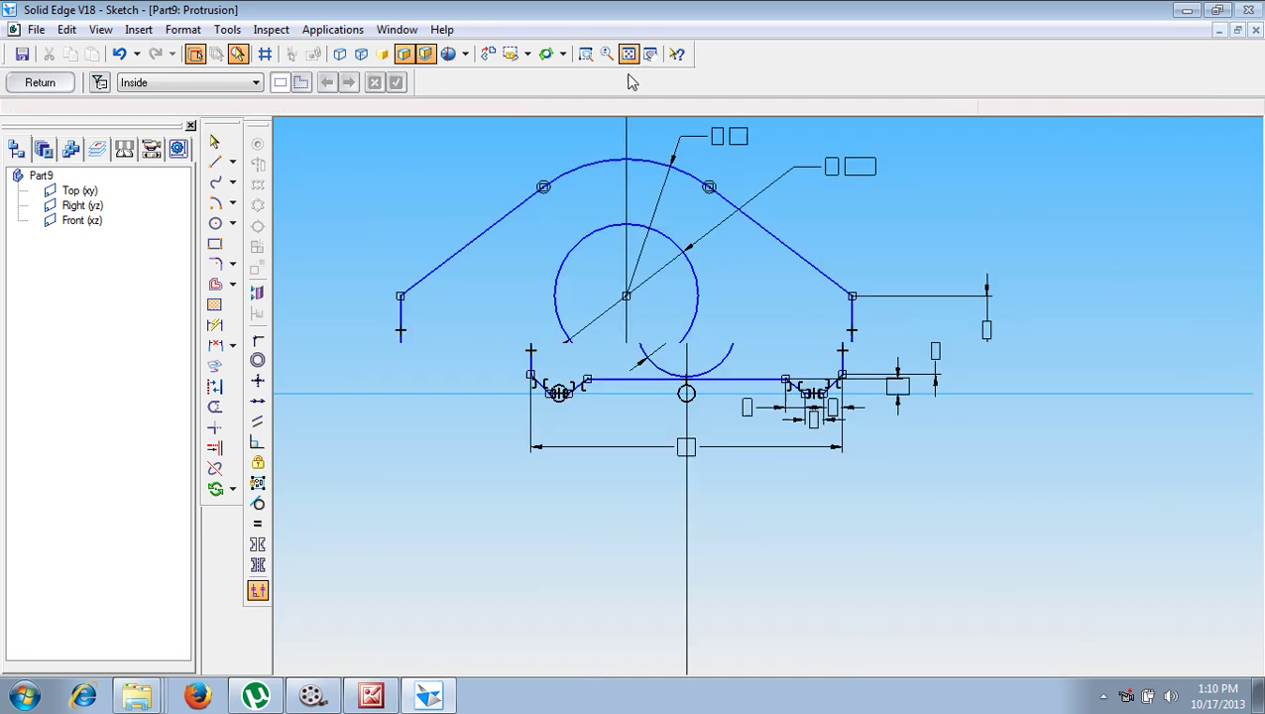
Delete the duplicate bottom line in the left notch and accept the profile
left_click(585, 53)
left_click_drag(689, 381, 754, 426)
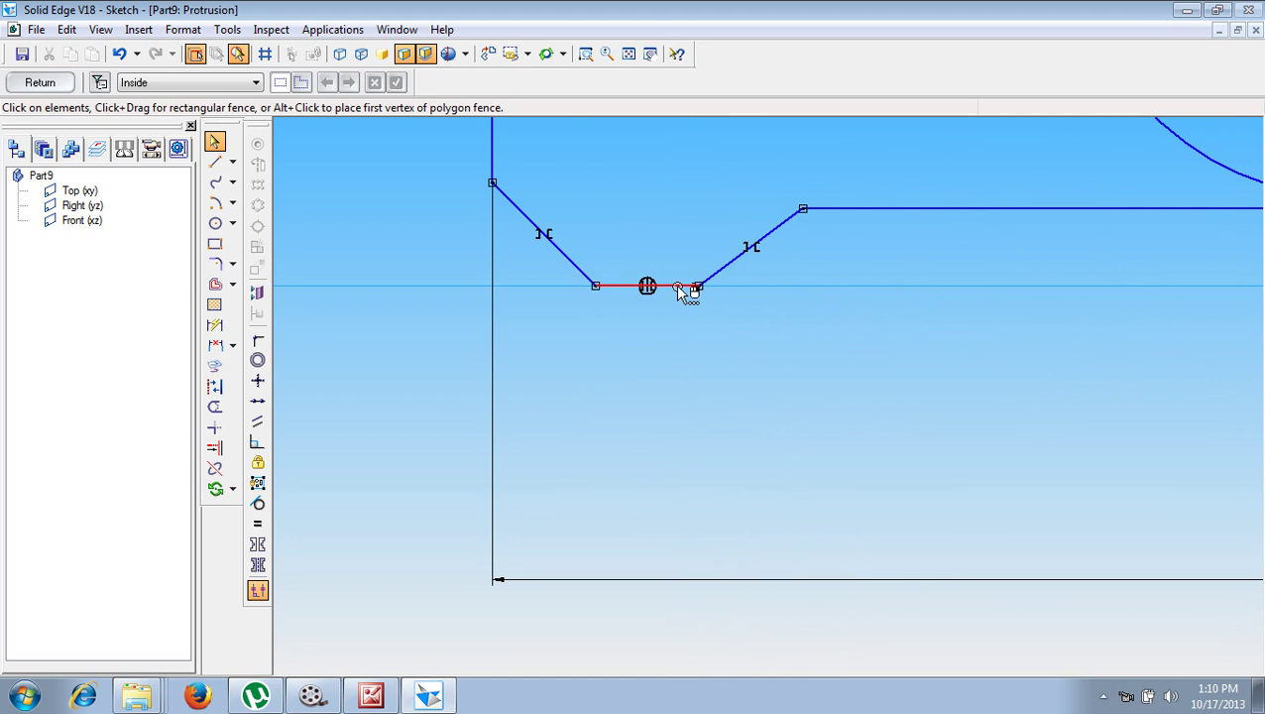
right_click(677, 287)
left_click(880, 361)
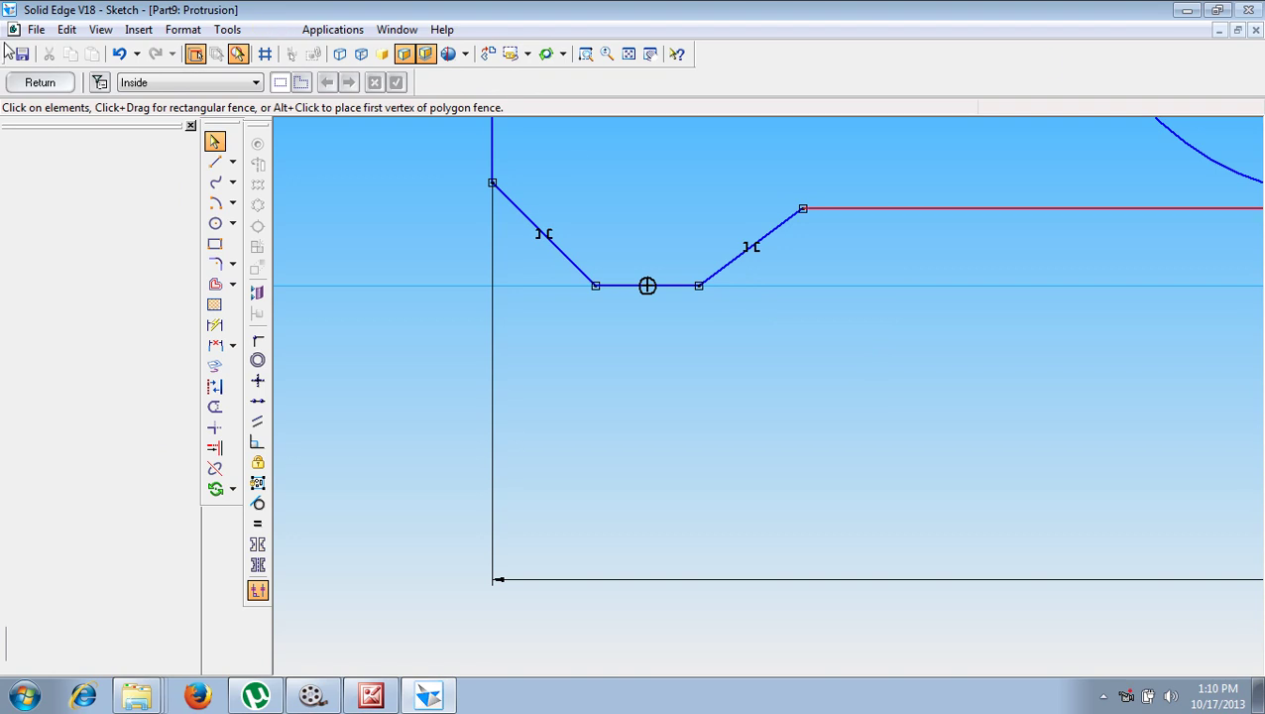
left_click(58, 86)
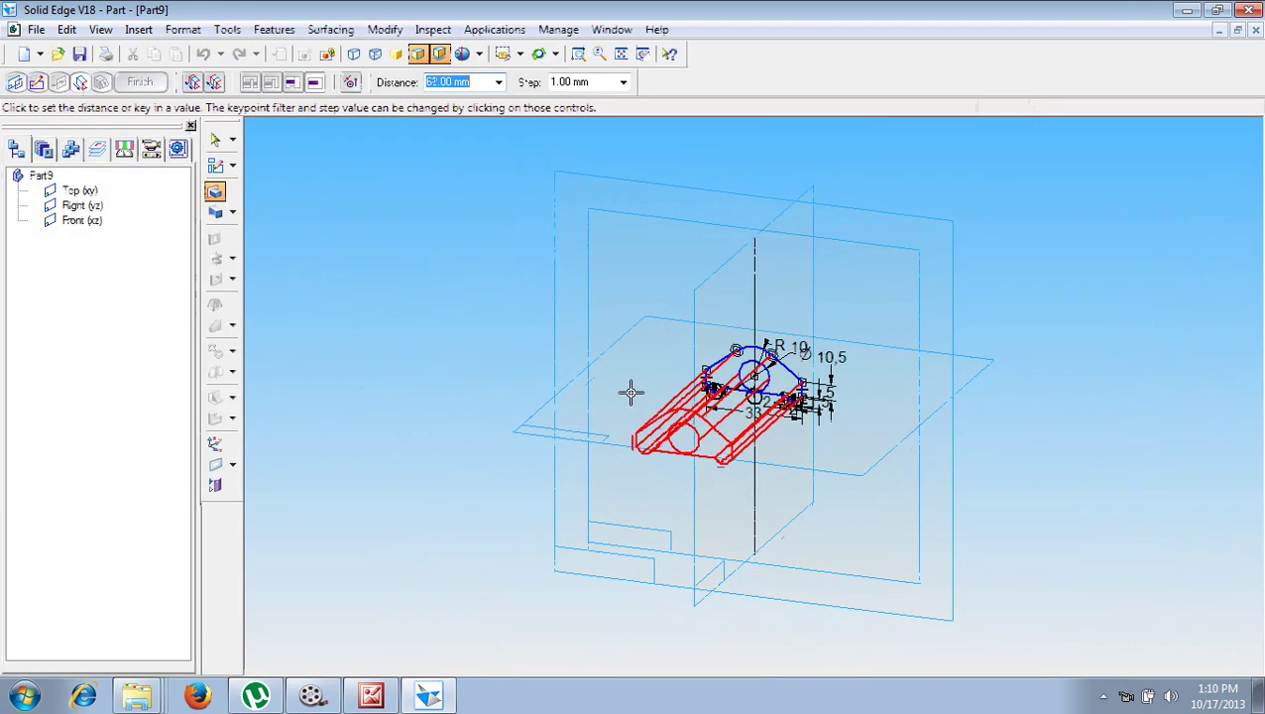
Extrude the profile 3 mm to one side, creating Protrusion 1 with its hole
left_click(371, 696)
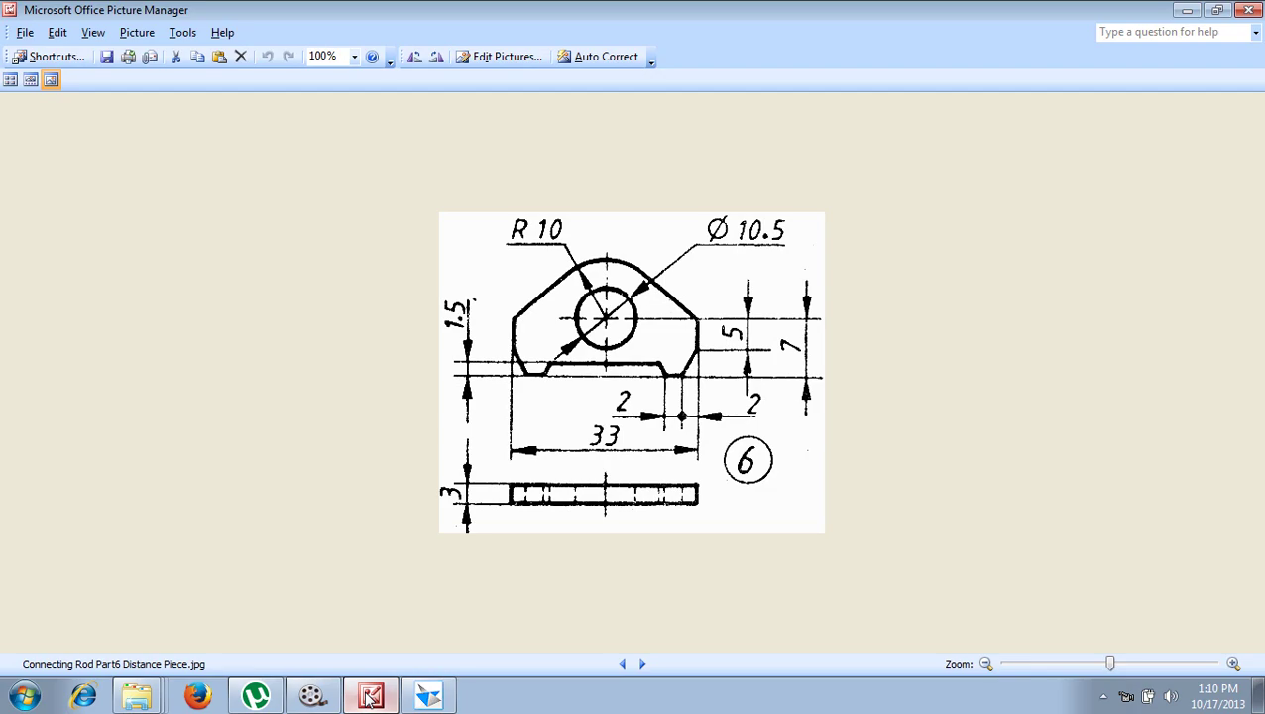
left_click(371, 694)
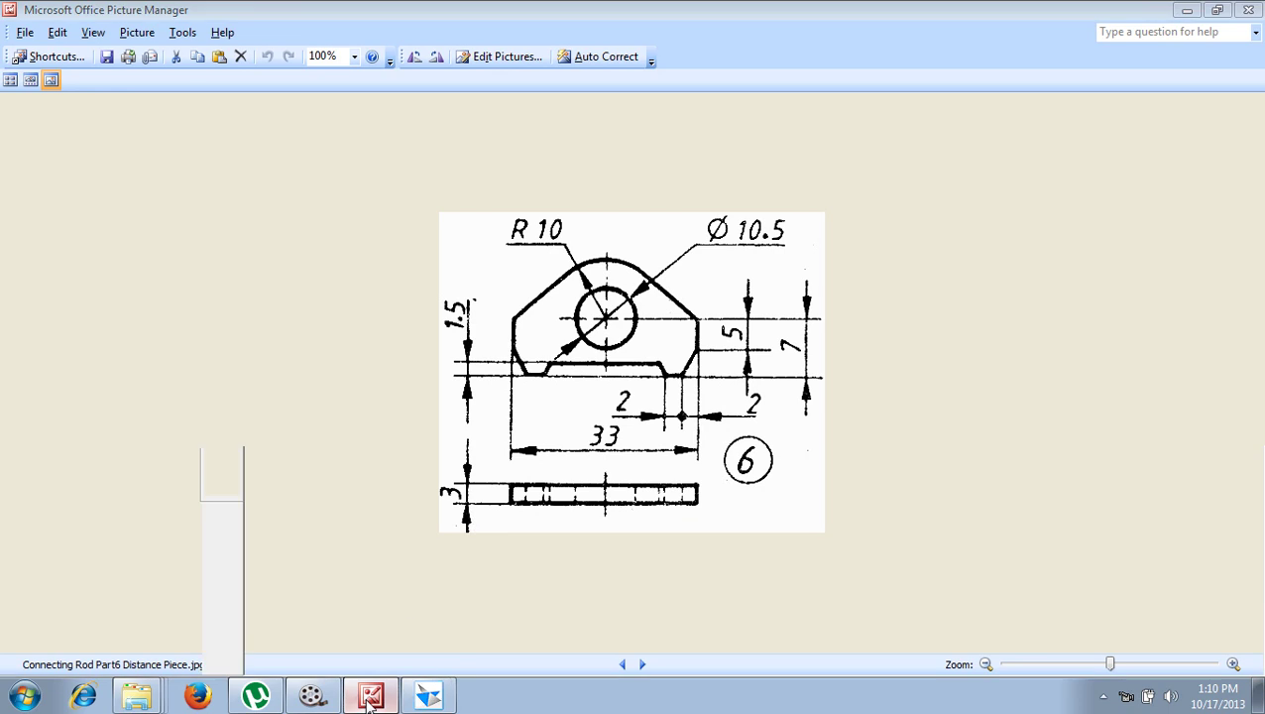
type("5")
key("Return")
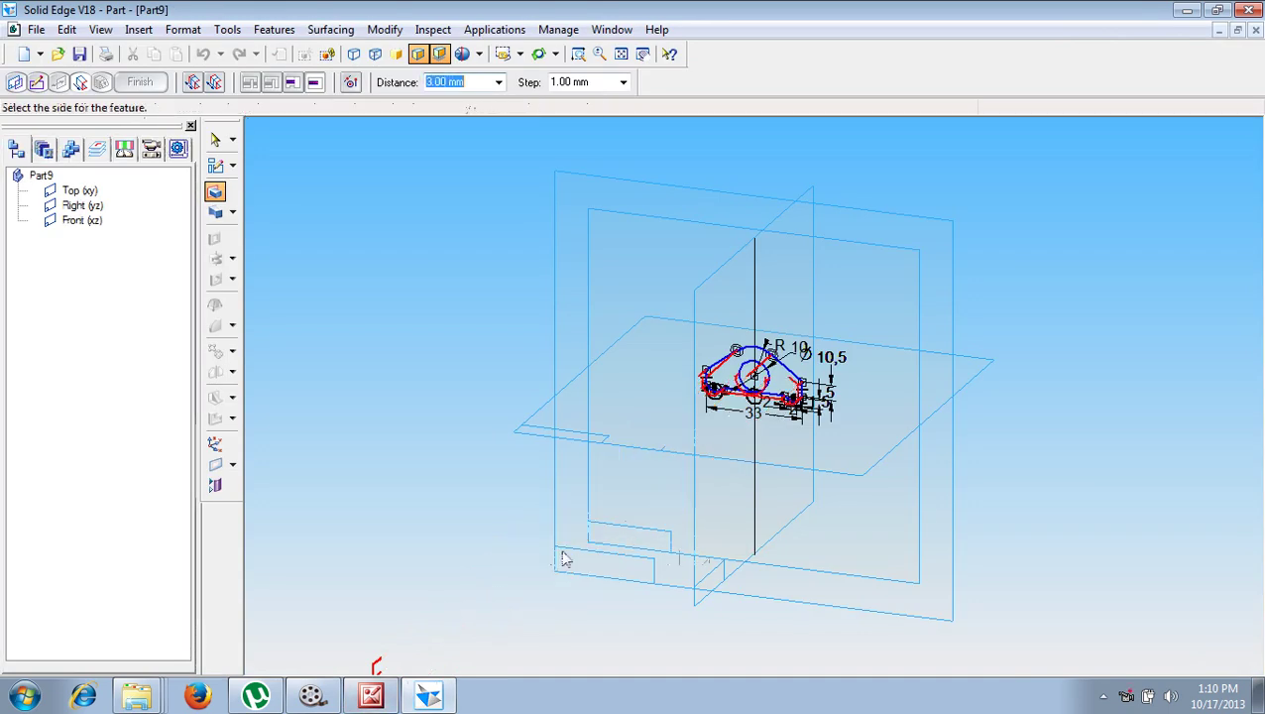
left_click(565, 545)
left_click(125, 88)
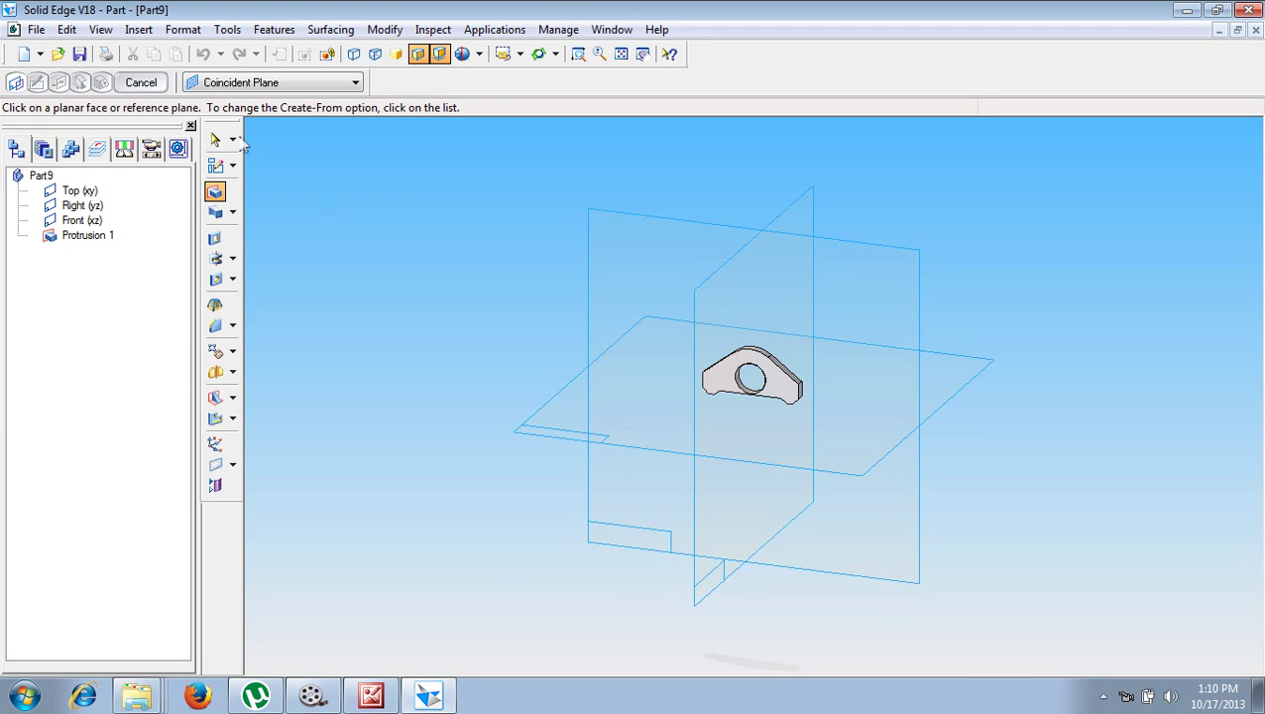
Title the part 'Distance Piece' and save it as Distance piece.par in Connecting Rod
left_click(86, 53)
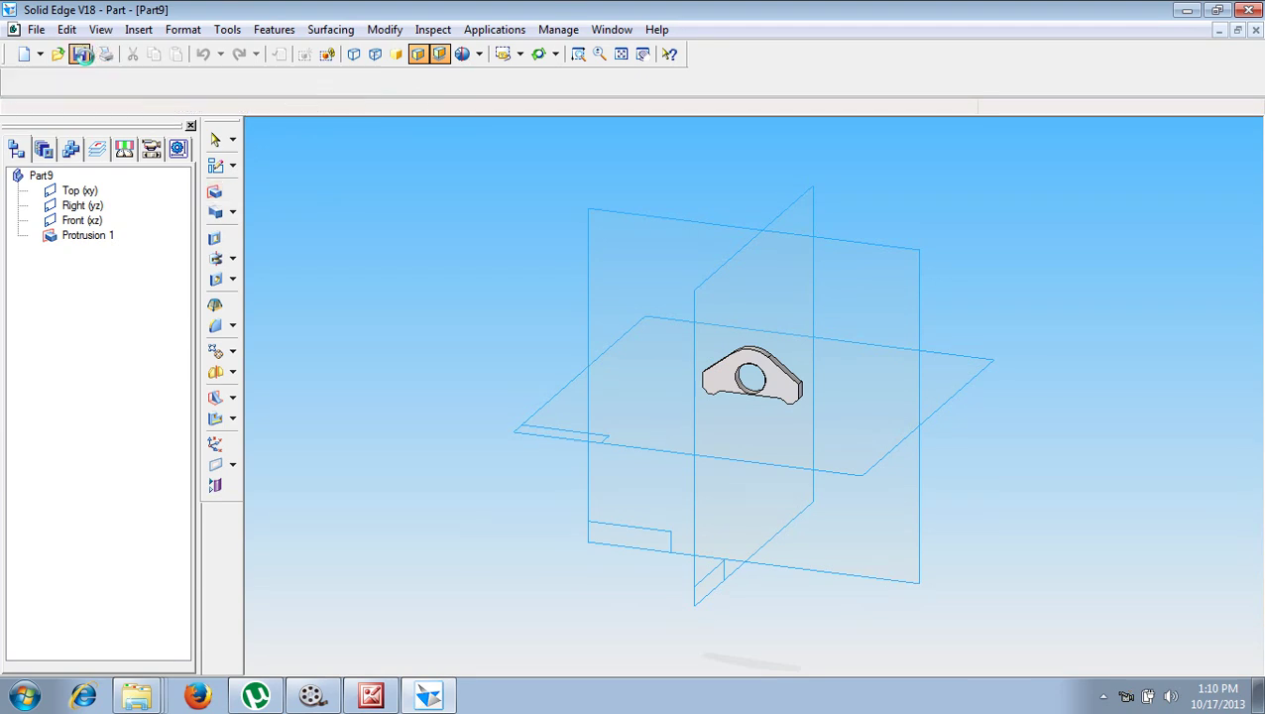
left_click(103, 49)
left_click(119, 78)
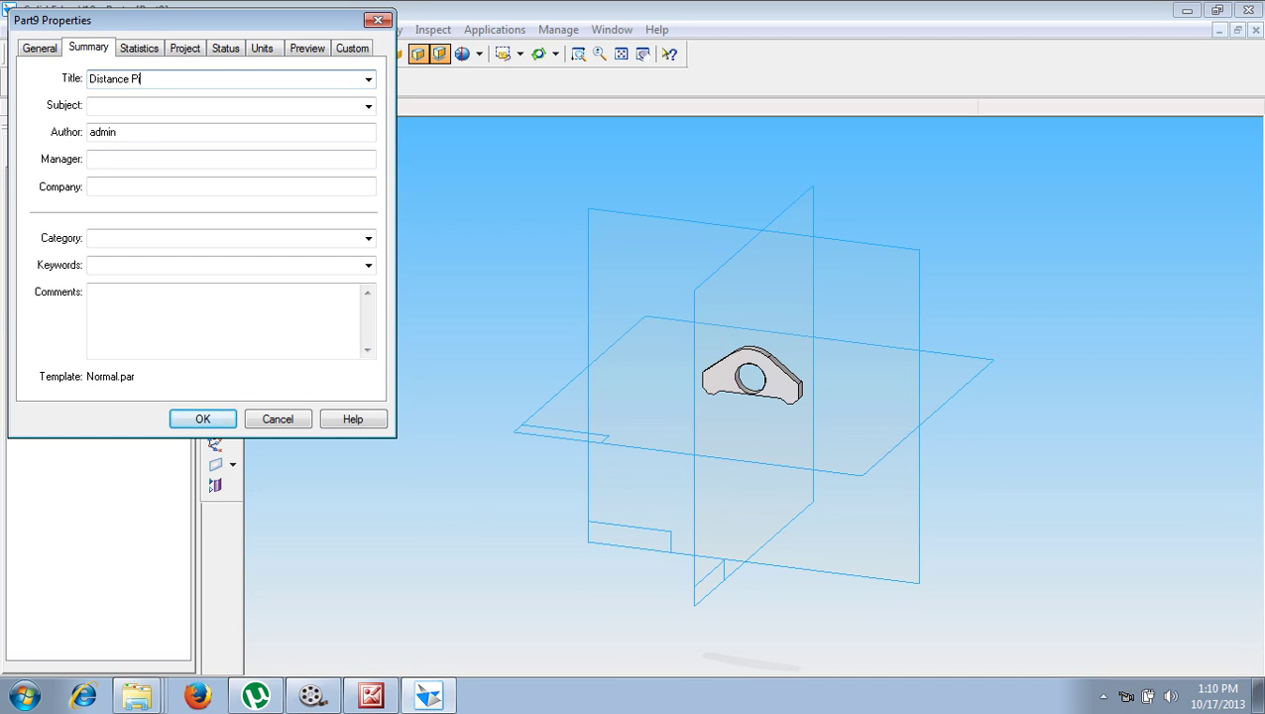
left_click(194, 418)
type("Distance piece")
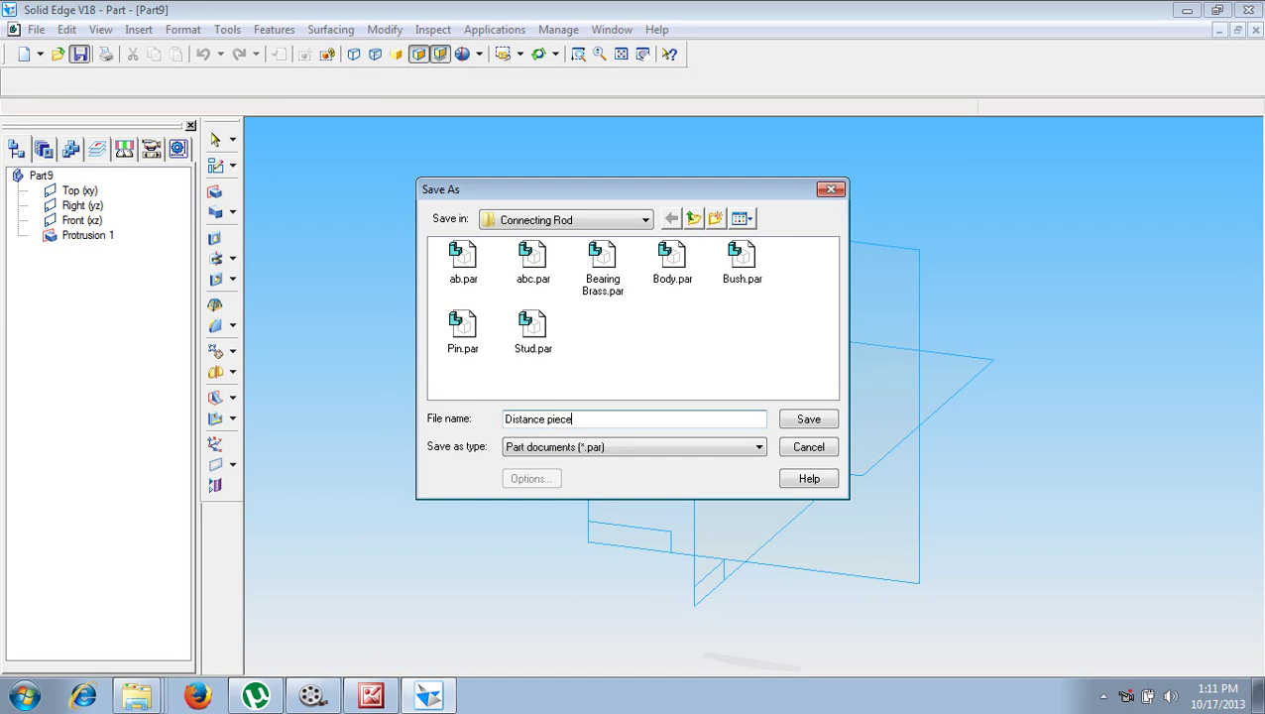
key("Return")
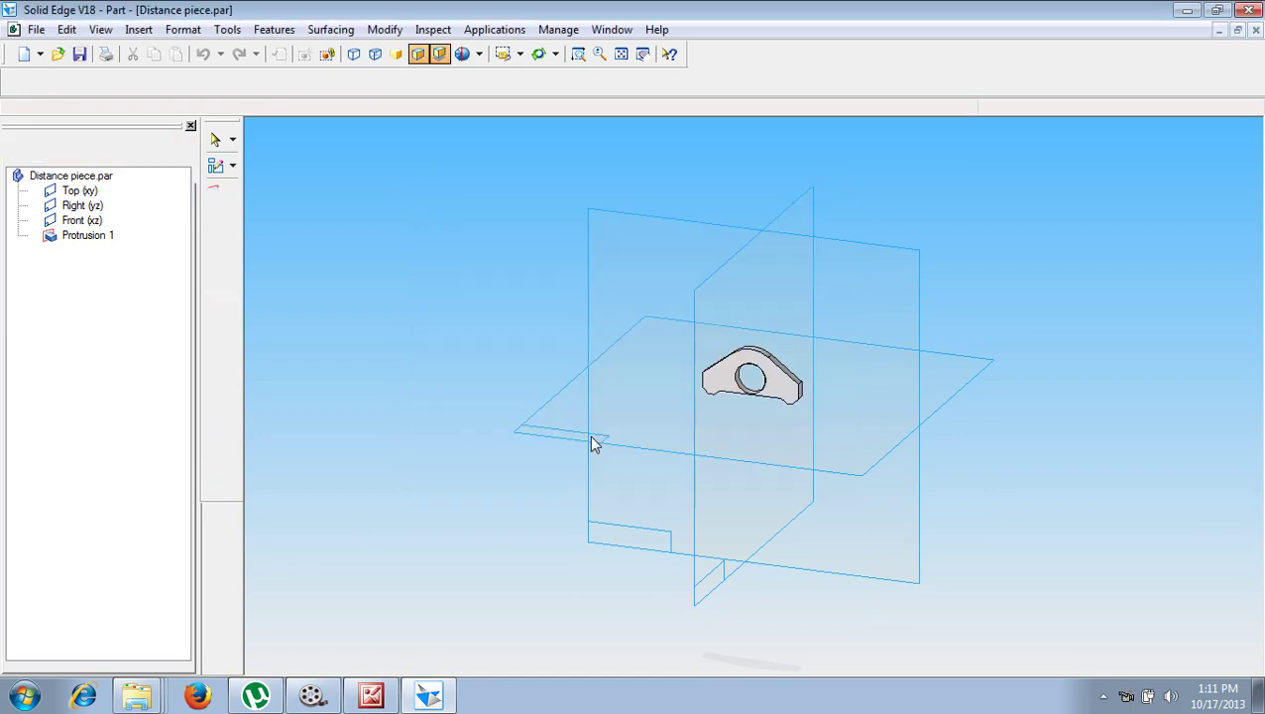